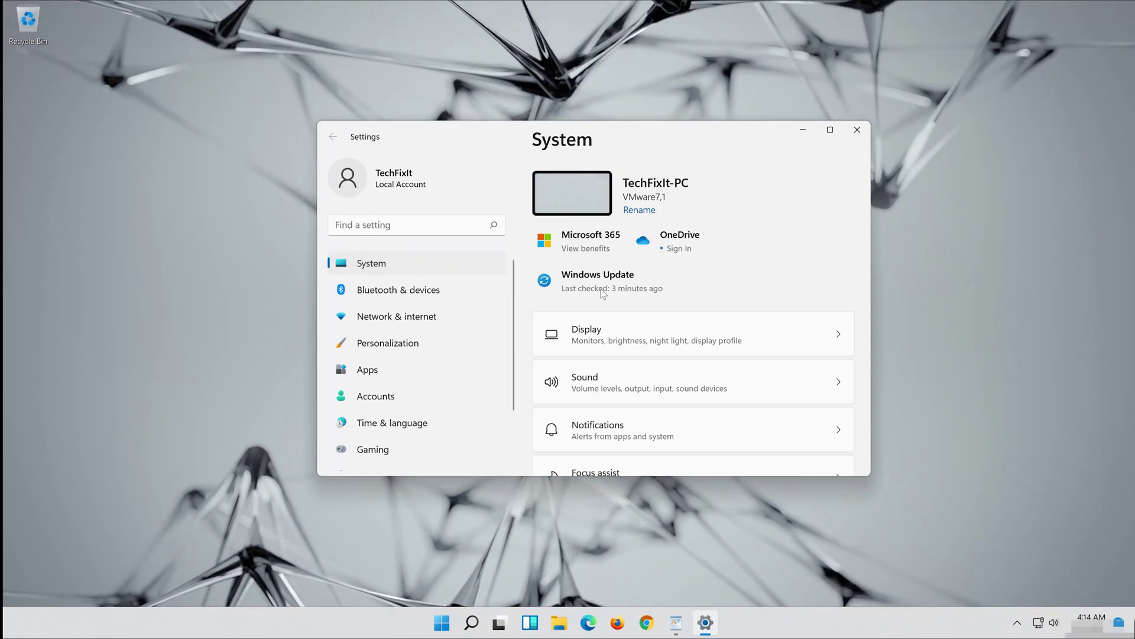
# Step: Run the Windows Update troubleshooter from the other troubleshooters in Settings, and close the troubleshooter and Settings once it completes
pyautogui.scroll(-5, 658, 370)
pyautogui.scroll(-3, 658, 370)
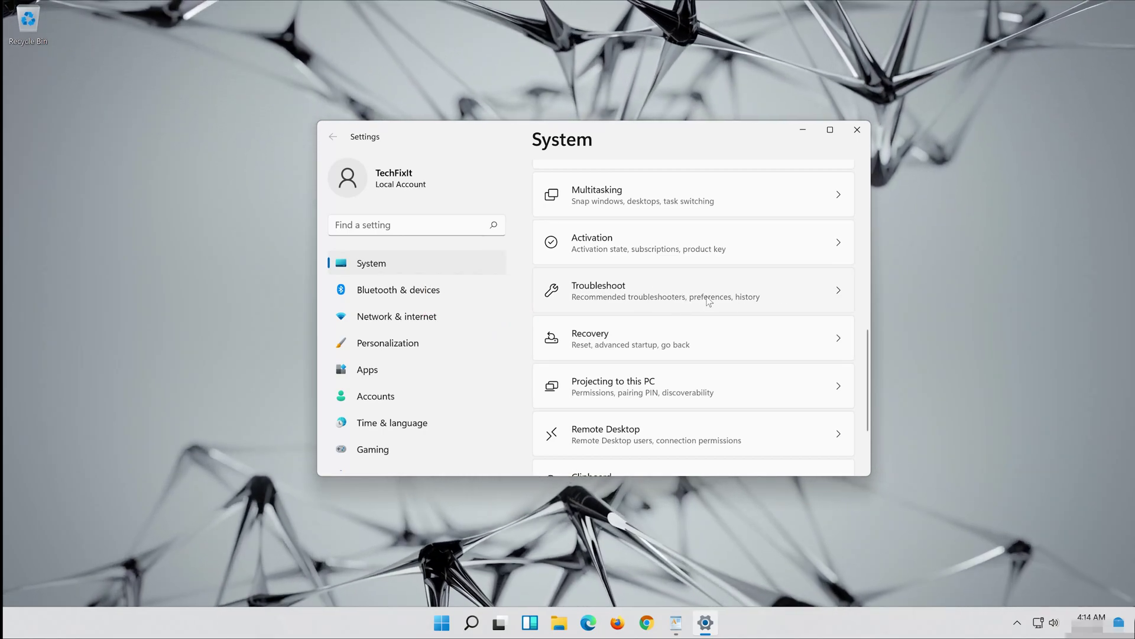
pyautogui.click(709, 301)
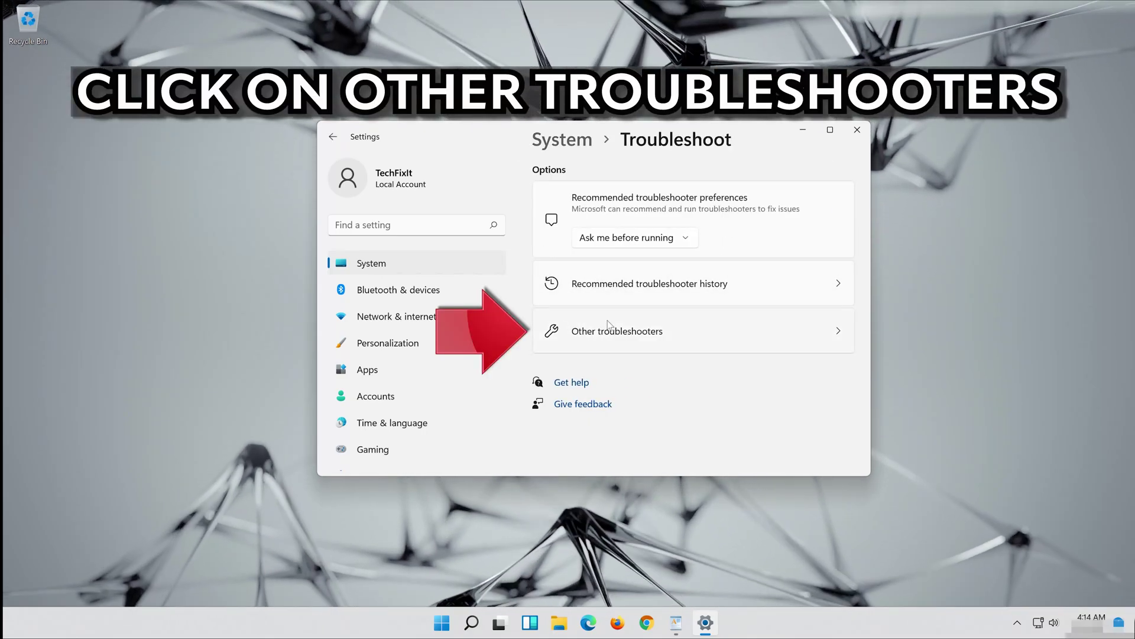
pyautogui.click(658, 346)
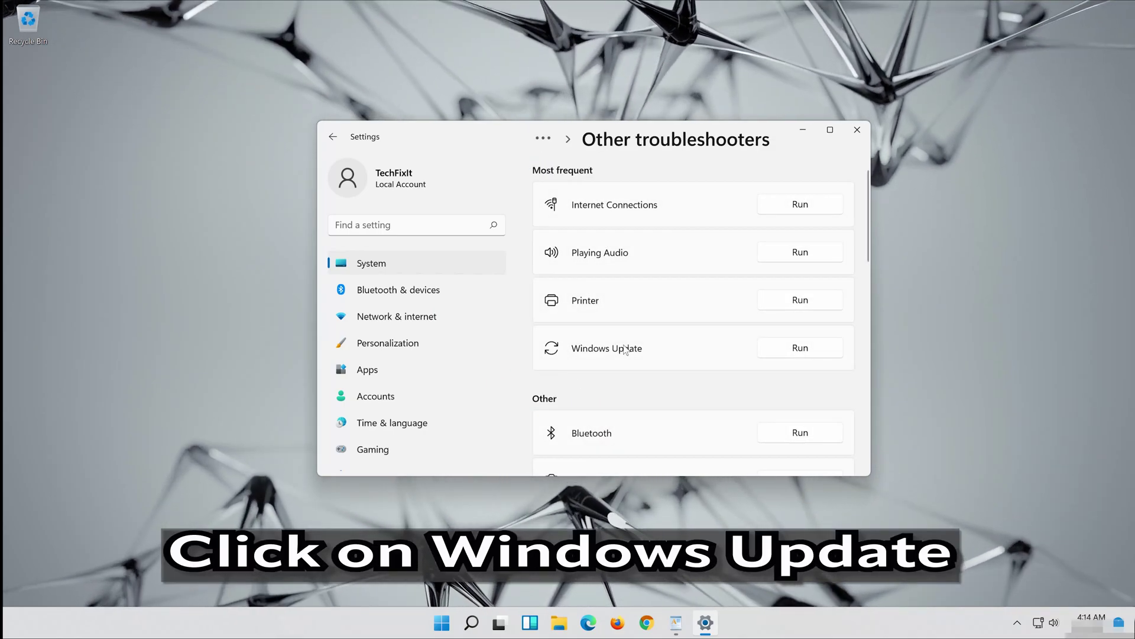
pyautogui.click(803, 349)
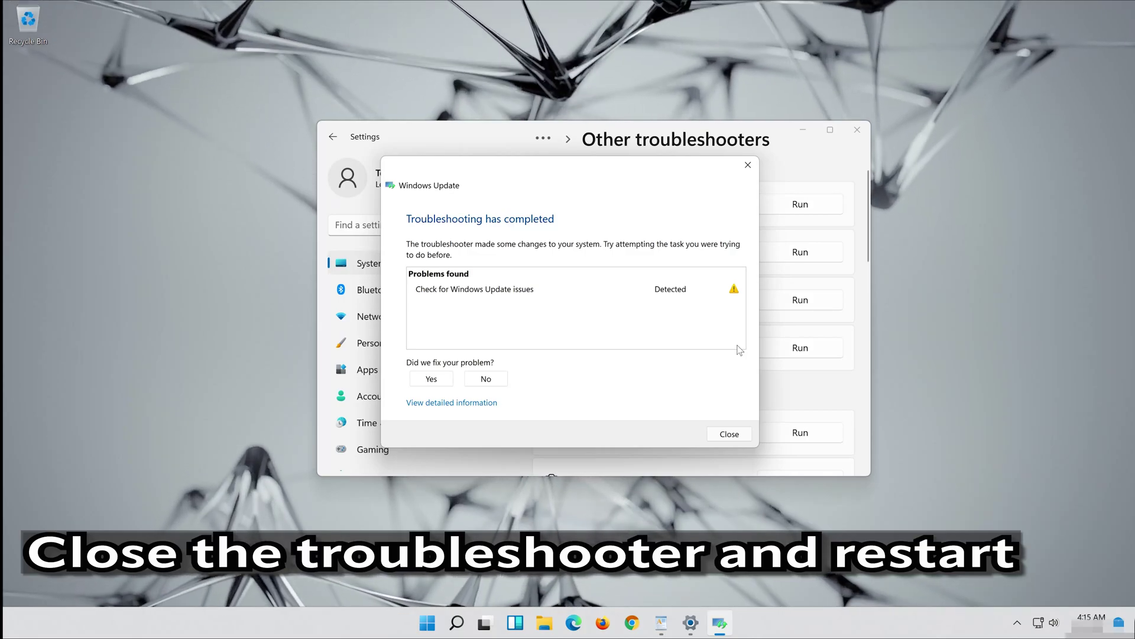
pyautogui.click(731, 431)
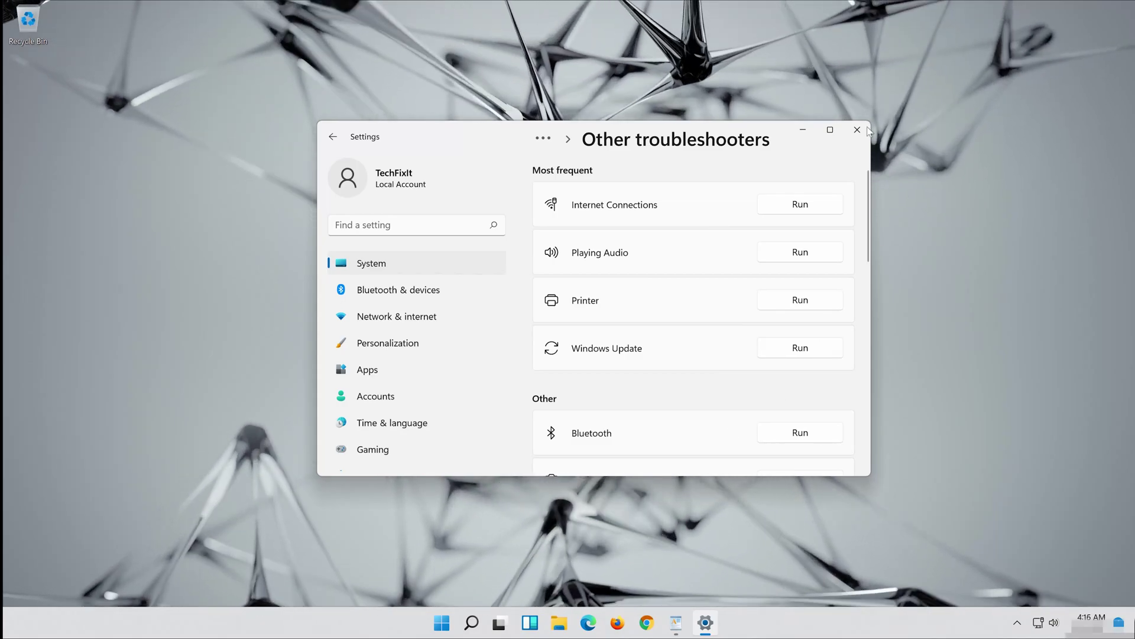
pyautogui.click(858, 134)
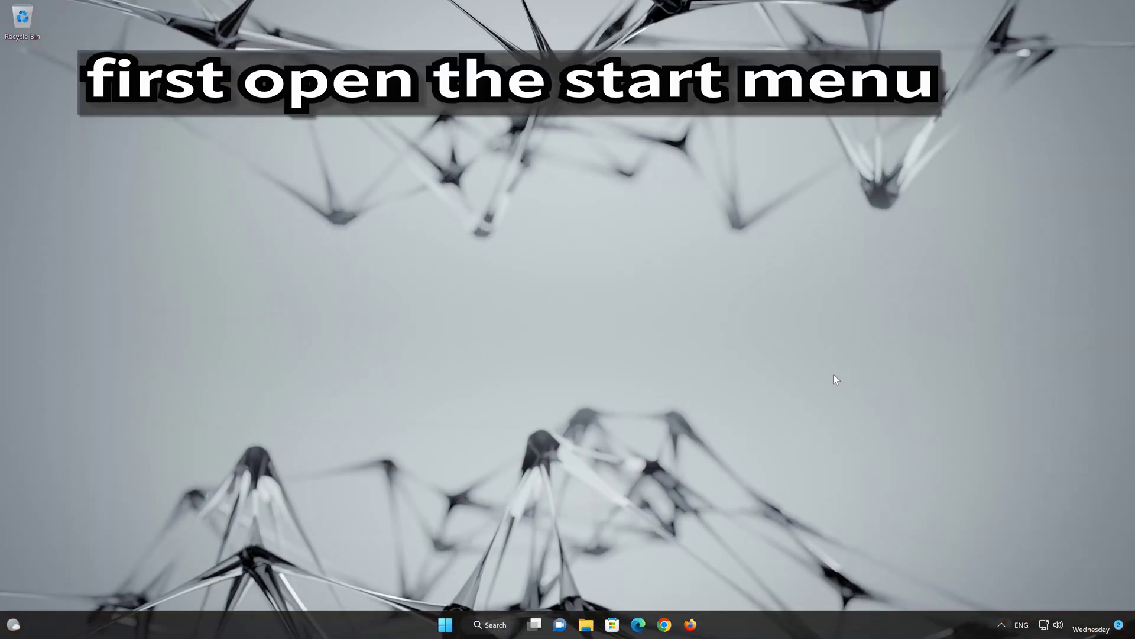
# Step: Open Settings and go to the advanced options of Windows Update
pyautogui.click(445, 622)
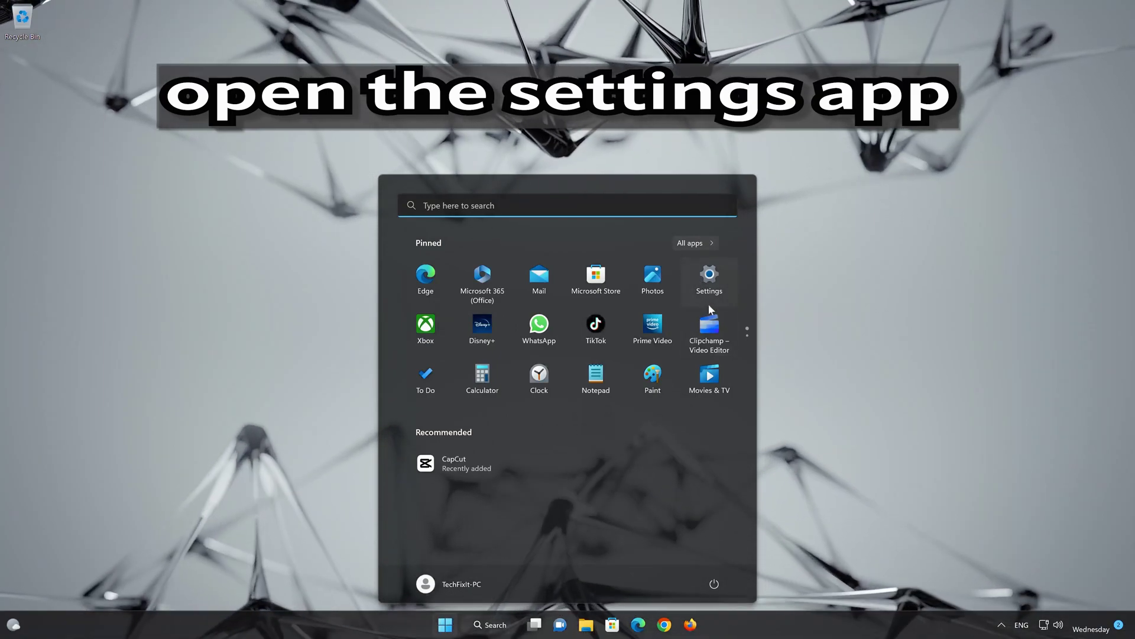
pyautogui.click(713, 278)
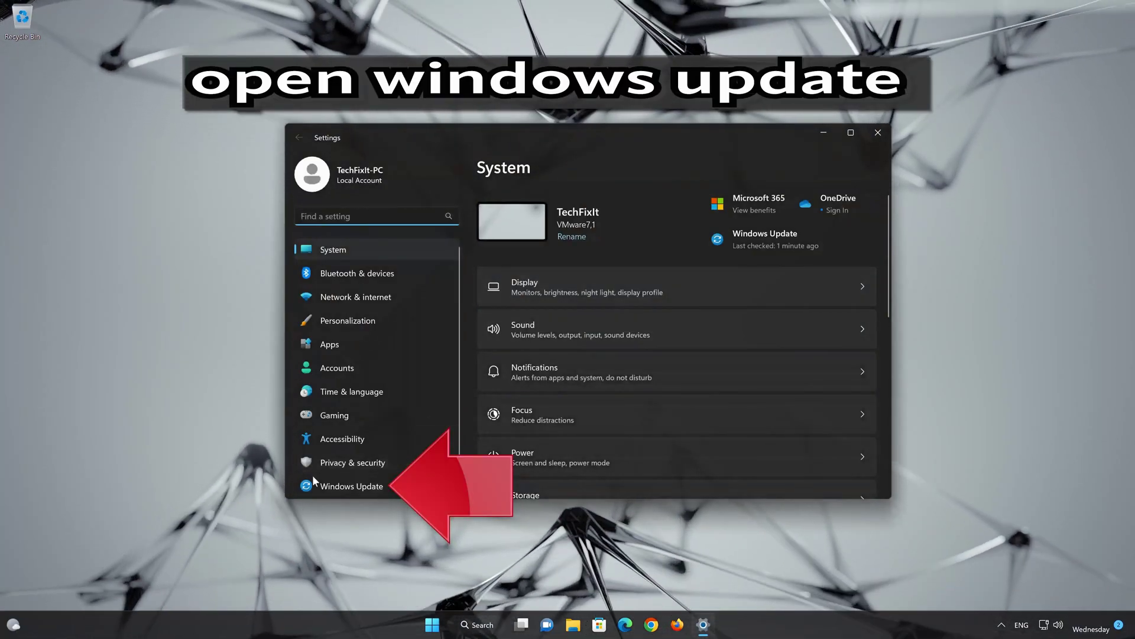
pyautogui.click(381, 488)
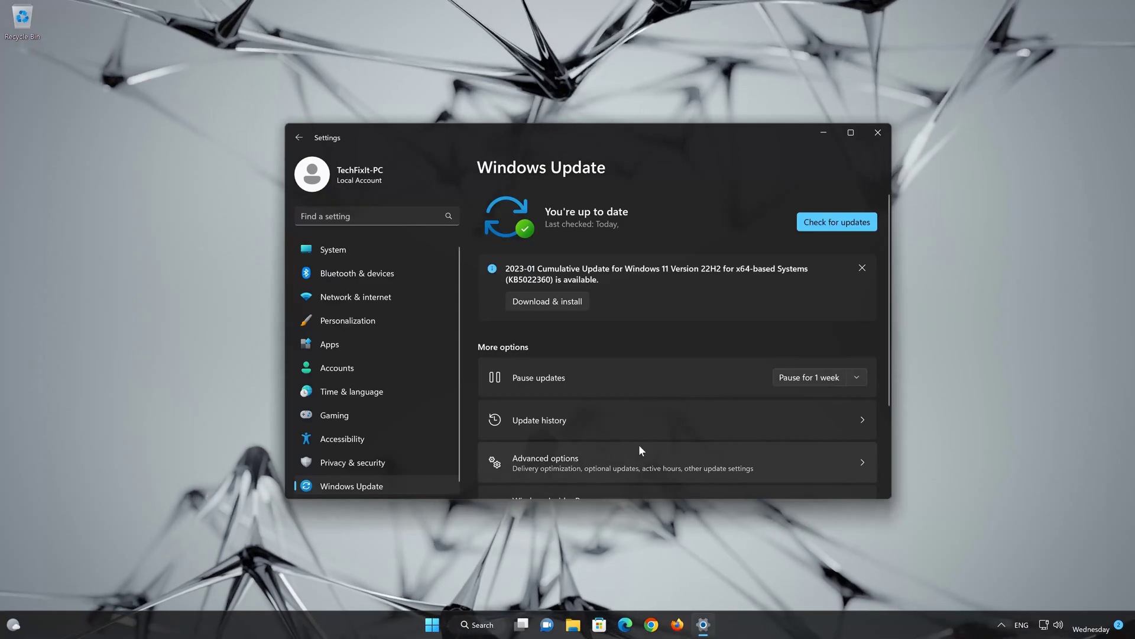
pyautogui.scroll(-3, 638, 450)
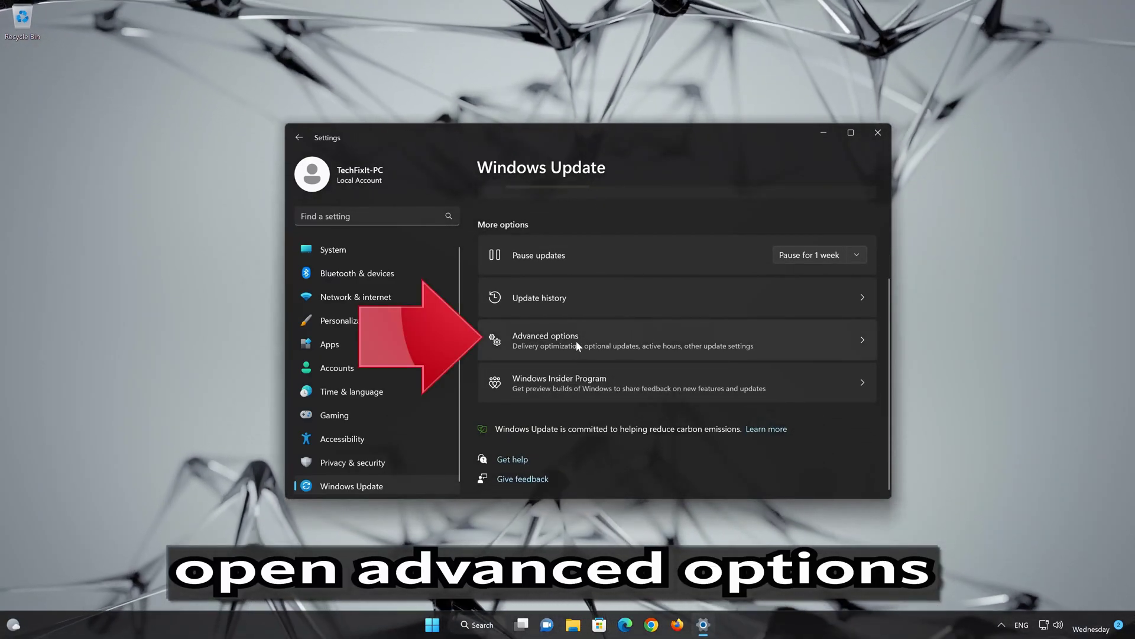
pyautogui.click(576, 342)
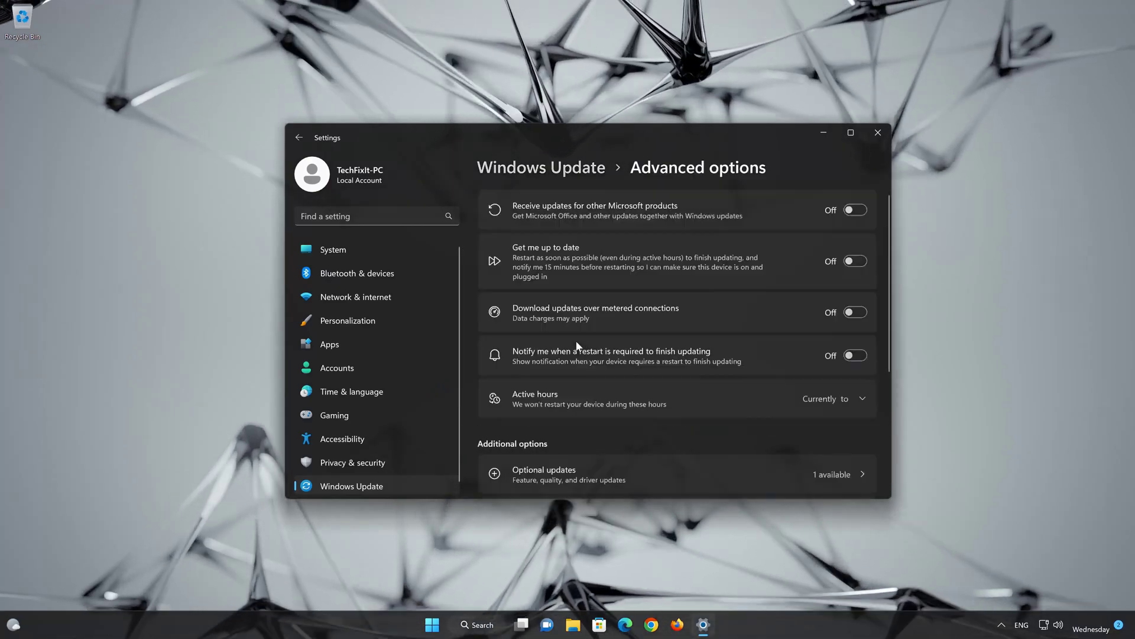
# Step: Open the Recovery options and restart the device into Advanced startup
pyautogui.scroll(-2, 576, 342)
pyautogui.scroll(-2, 579, 346)
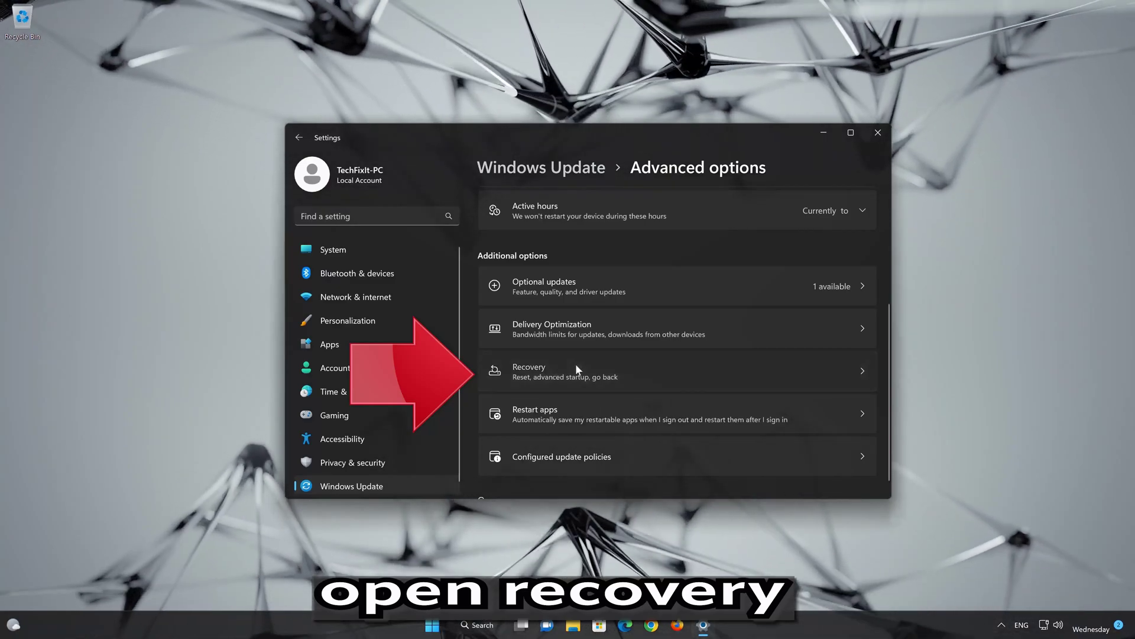
pyautogui.click(576, 367)
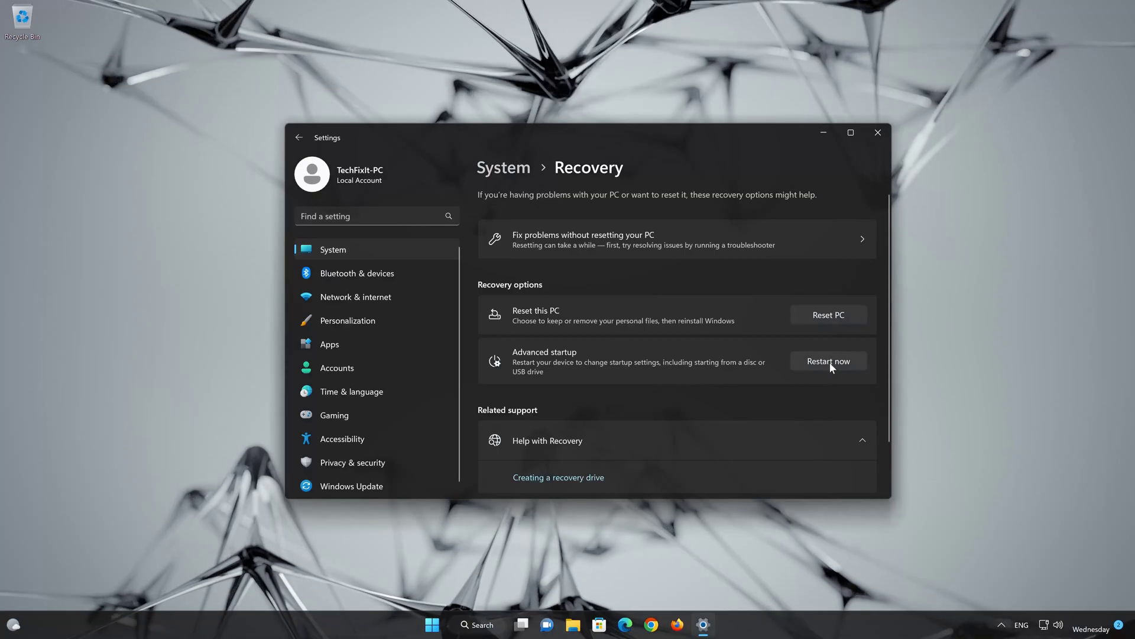
pyautogui.click(829, 362)
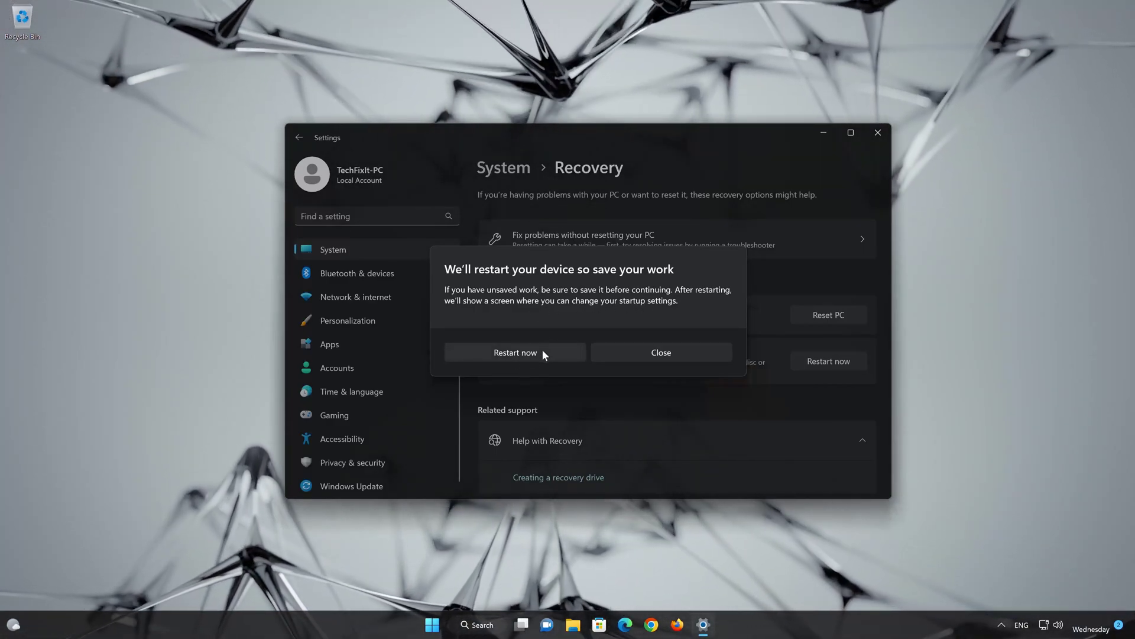
pyautogui.click(543, 351)
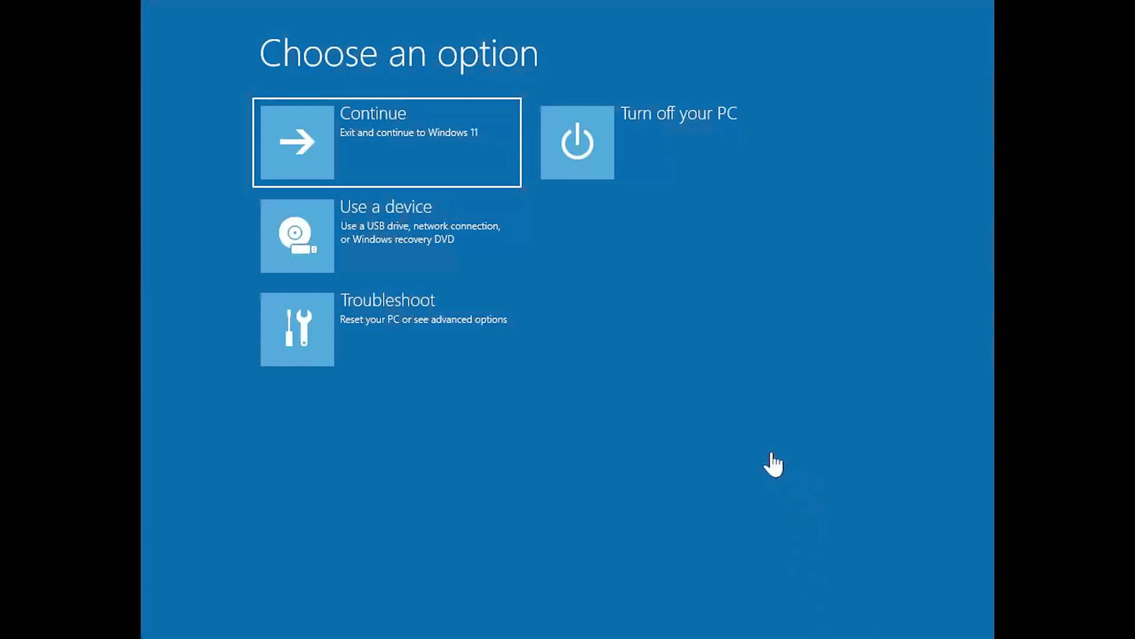
# Step: Go to Startup Settings in the advanced troubleshooting options, restart, and enable plain Safe Mode
pyautogui.click(318, 351)
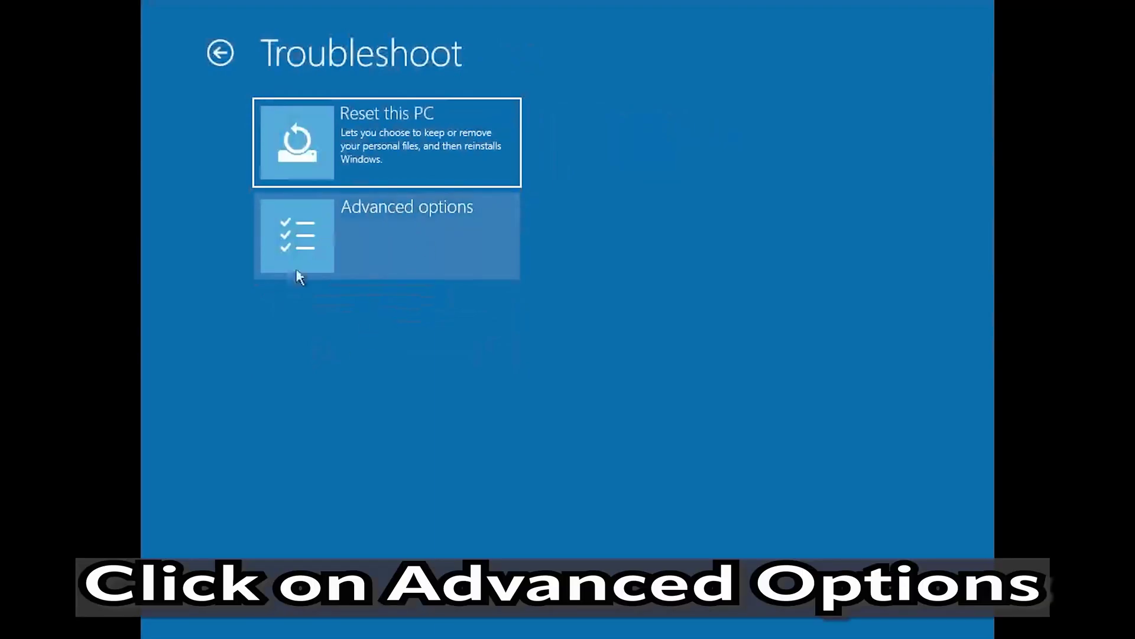
pyautogui.click(414, 240)
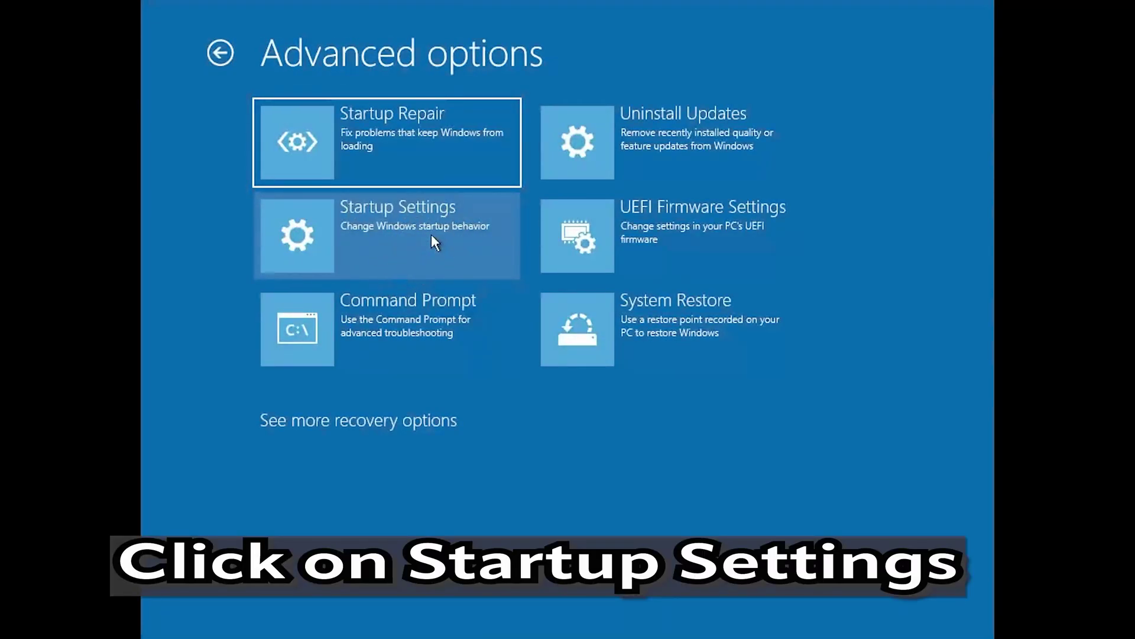
pyautogui.click(431, 236)
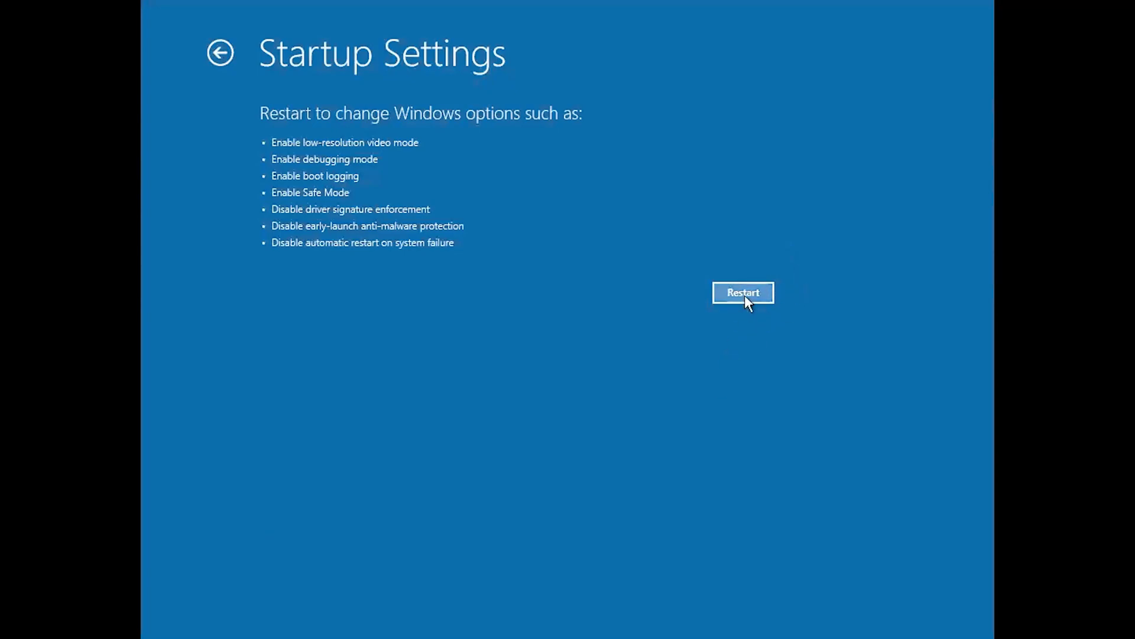
pyautogui.click(743, 292)
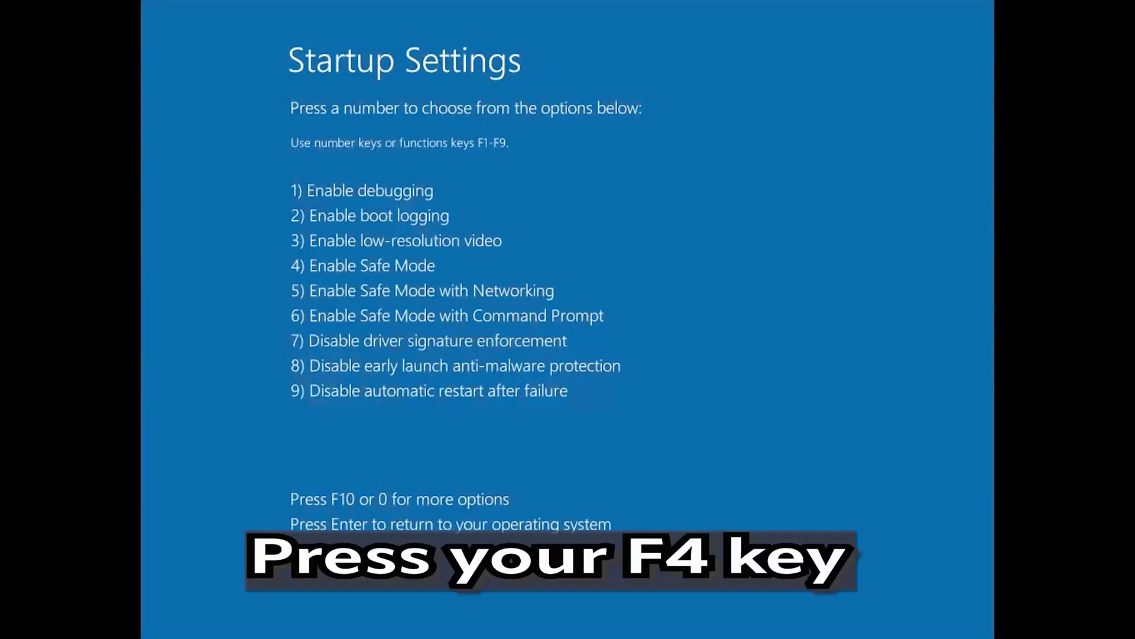
pyautogui.press('F4')
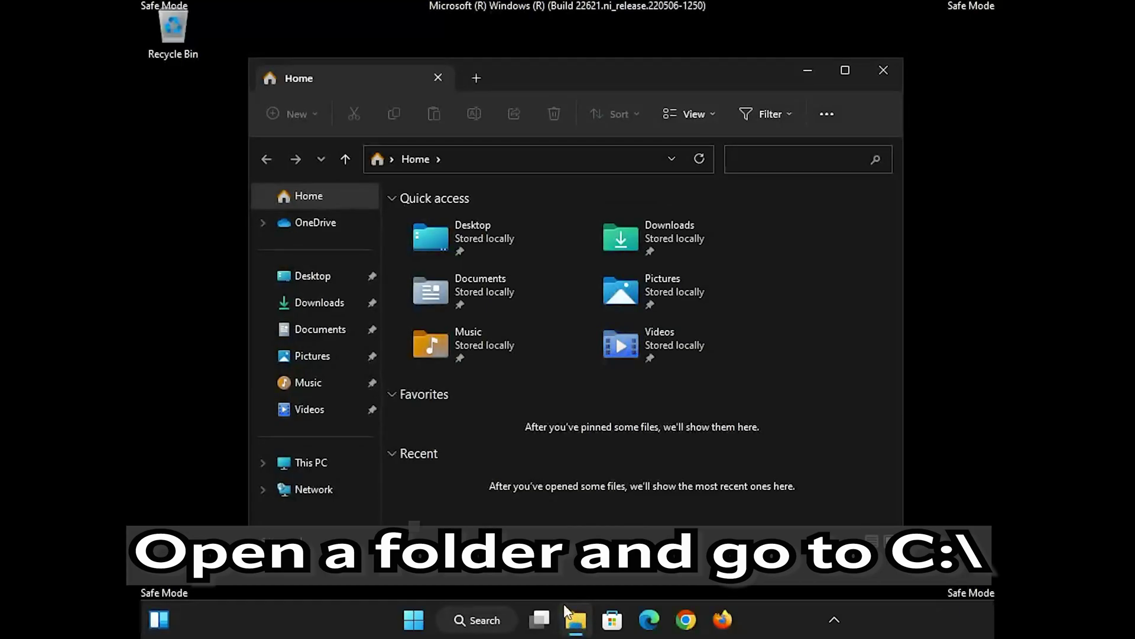
# Step: Open the Windows folder on Local Disk (C:) in File Explorer
pyautogui.click(261, 464)
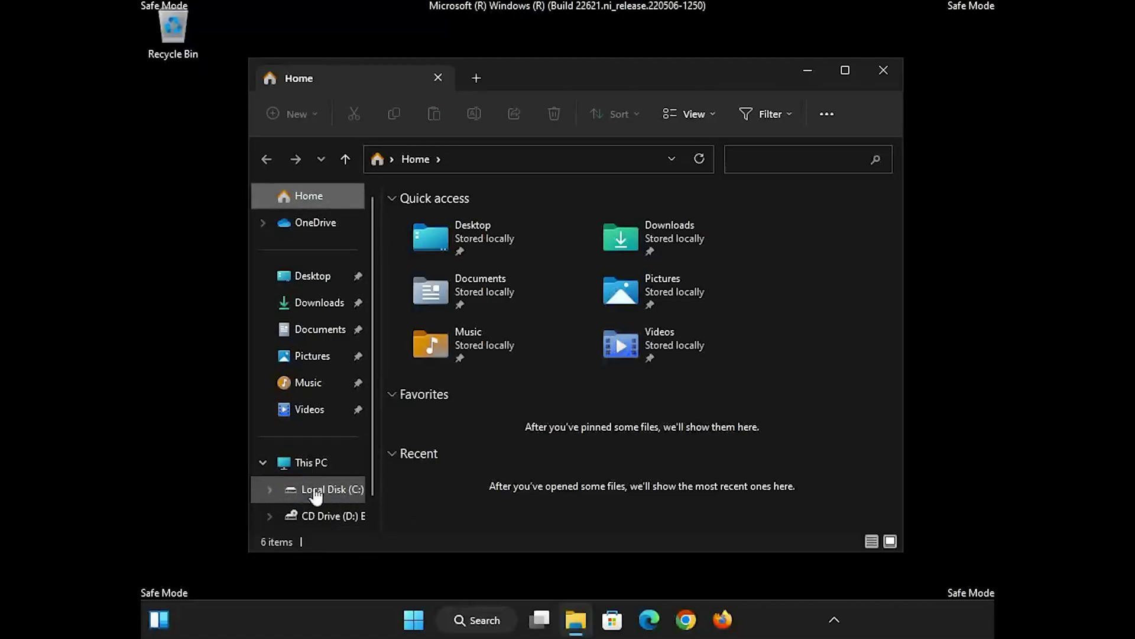
pyautogui.click(338, 491)
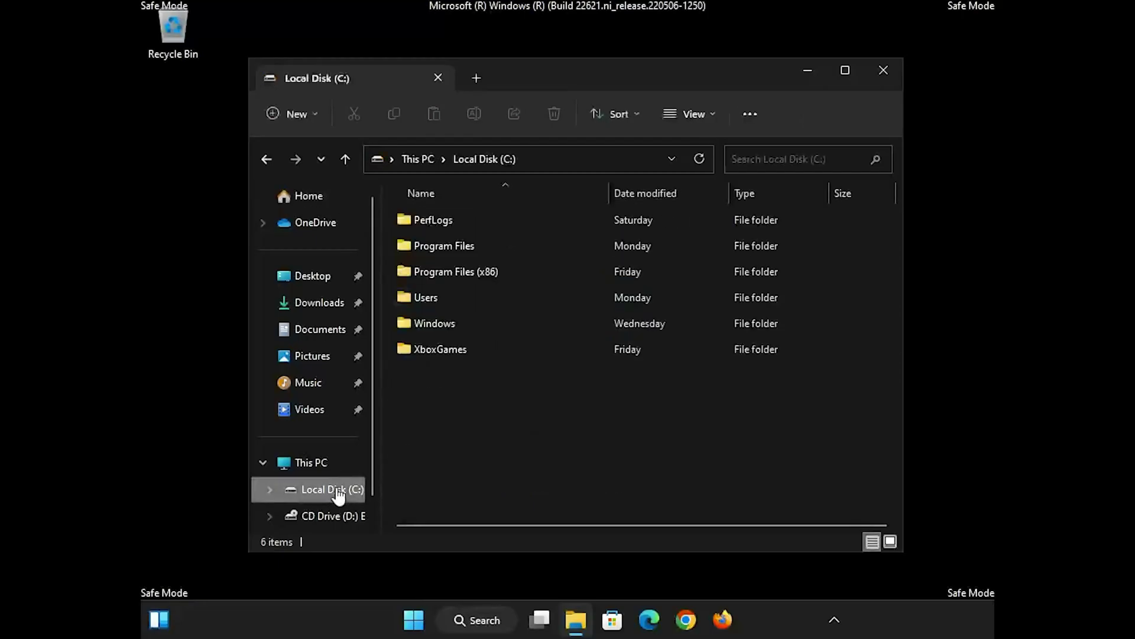
pyautogui.doubleClick(466, 323)
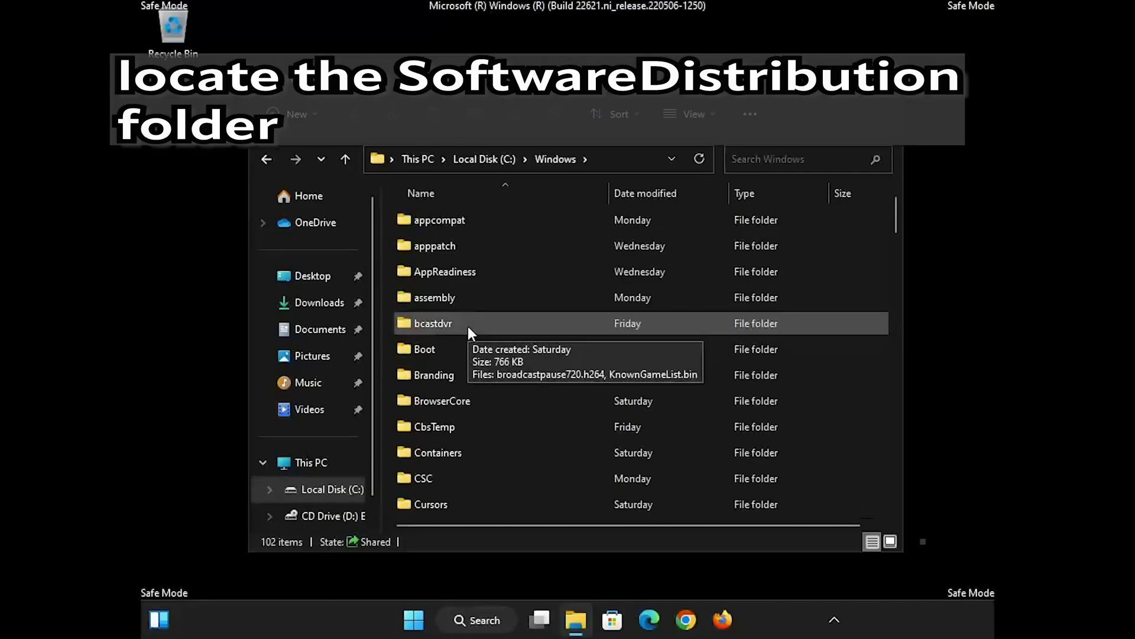
# Step: Delete the SoftwareDistribution folder from C:\Windows
pyautogui.scroll(-5, 467, 326)
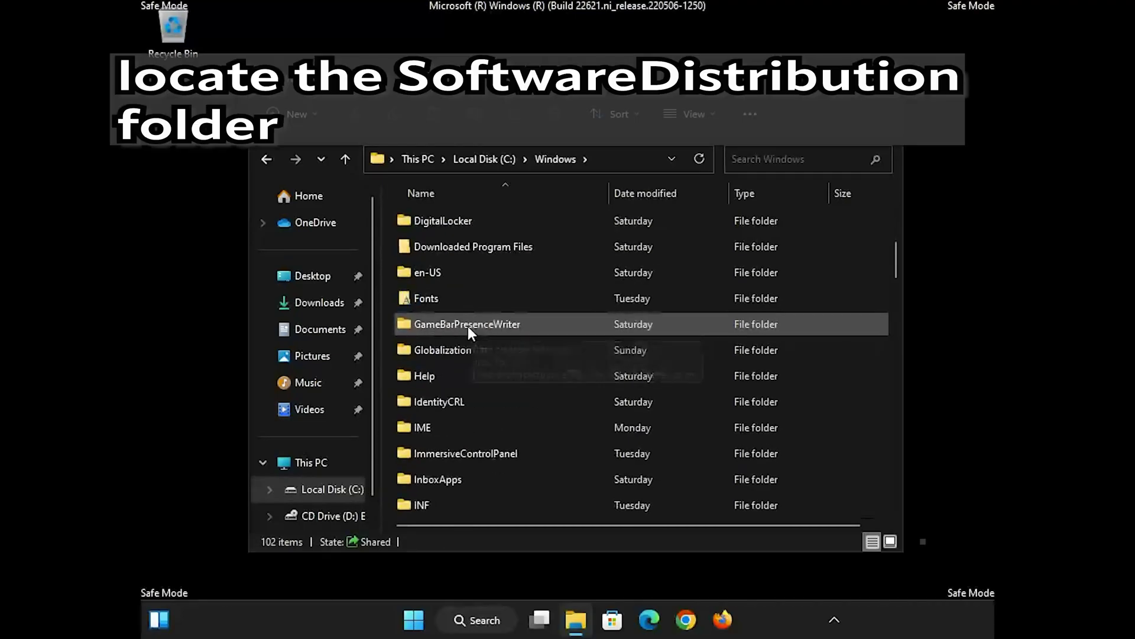
pyautogui.scroll(-3, 467, 325)
pyautogui.scroll(-8, 467, 325)
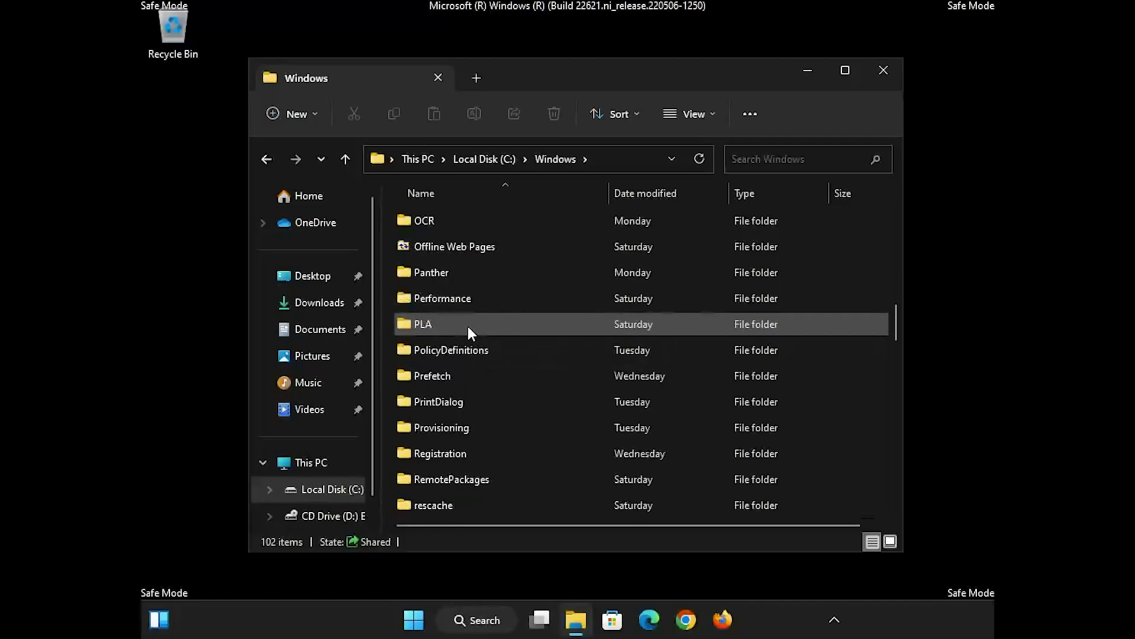
pyautogui.scroll(-1, 468, 325)
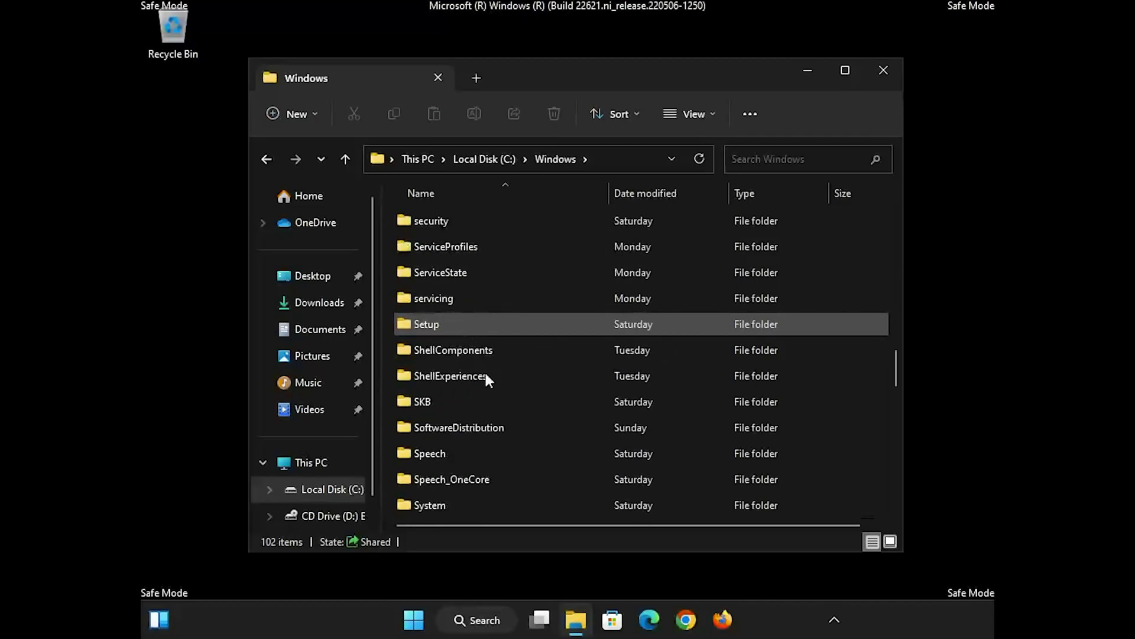
pyautogui.click(533, 427)
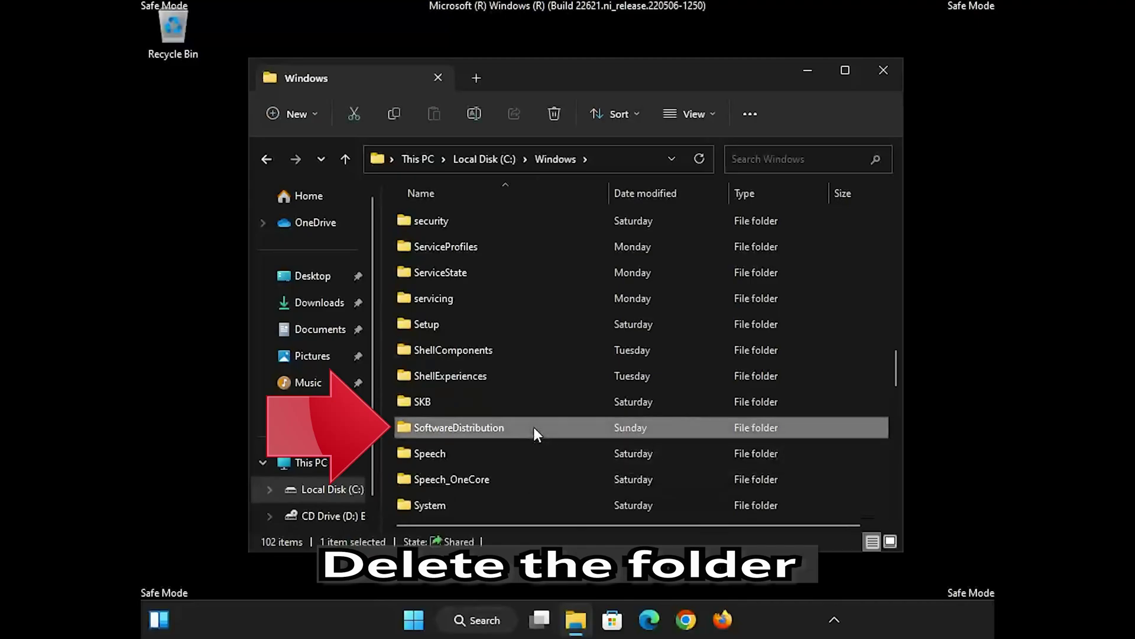
pyautogui.rightClick(534, 427)
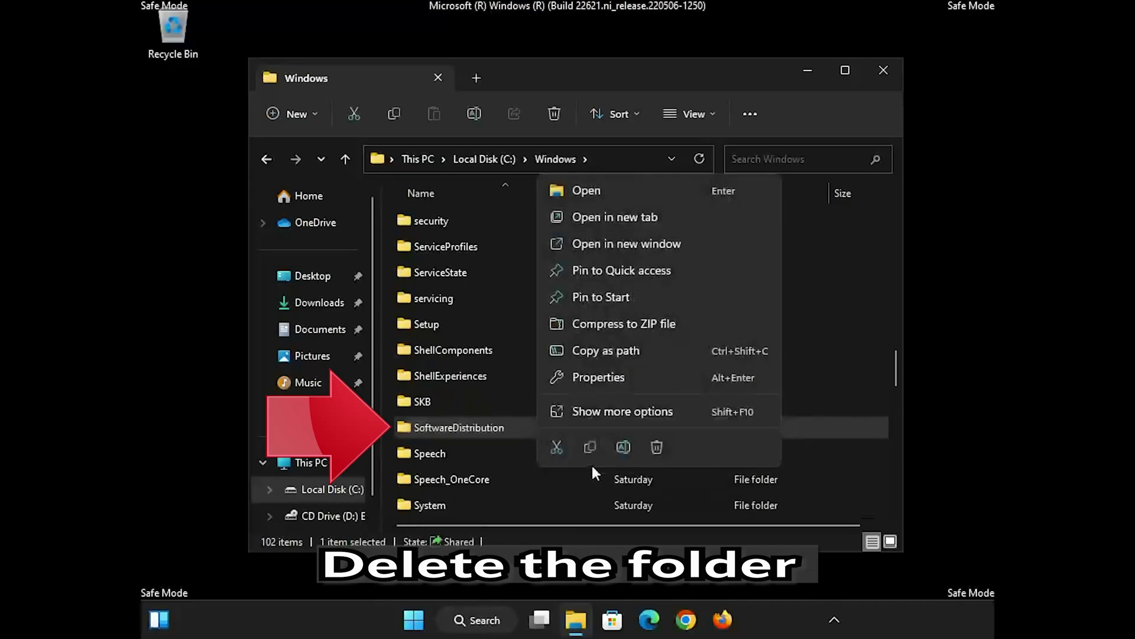
pyautogui.click(656, 447)
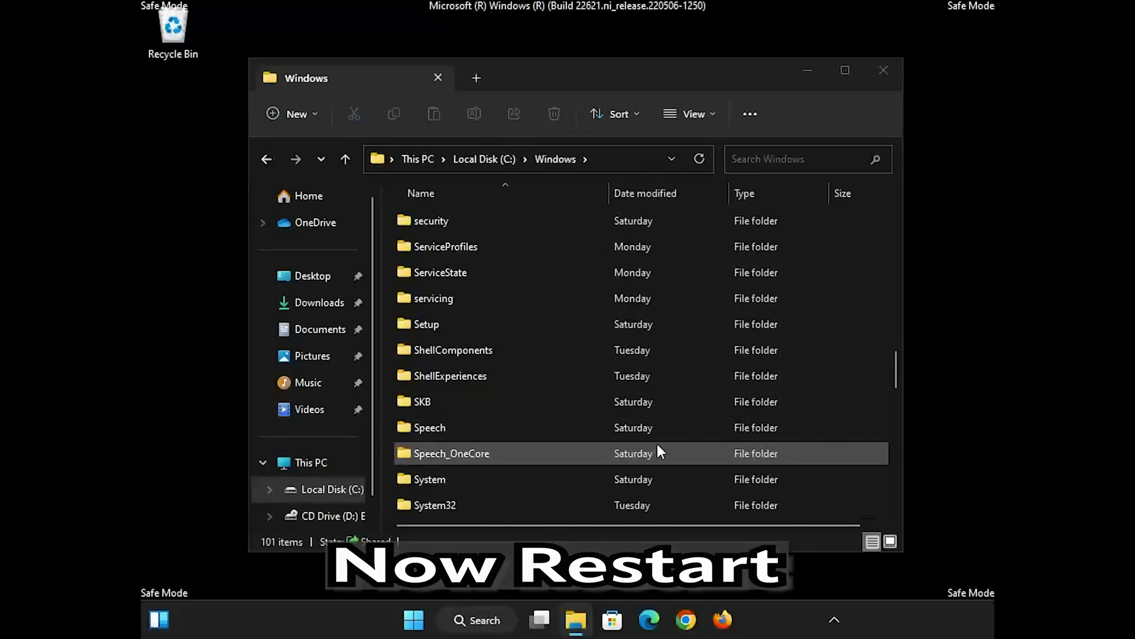
# Step: Close File Explorer and empty the Recycle Bin, permanently deleting the SoftwareDistribution folder
pyautogui.click(881, 83)
pyautogui.rightClick(164, 30)
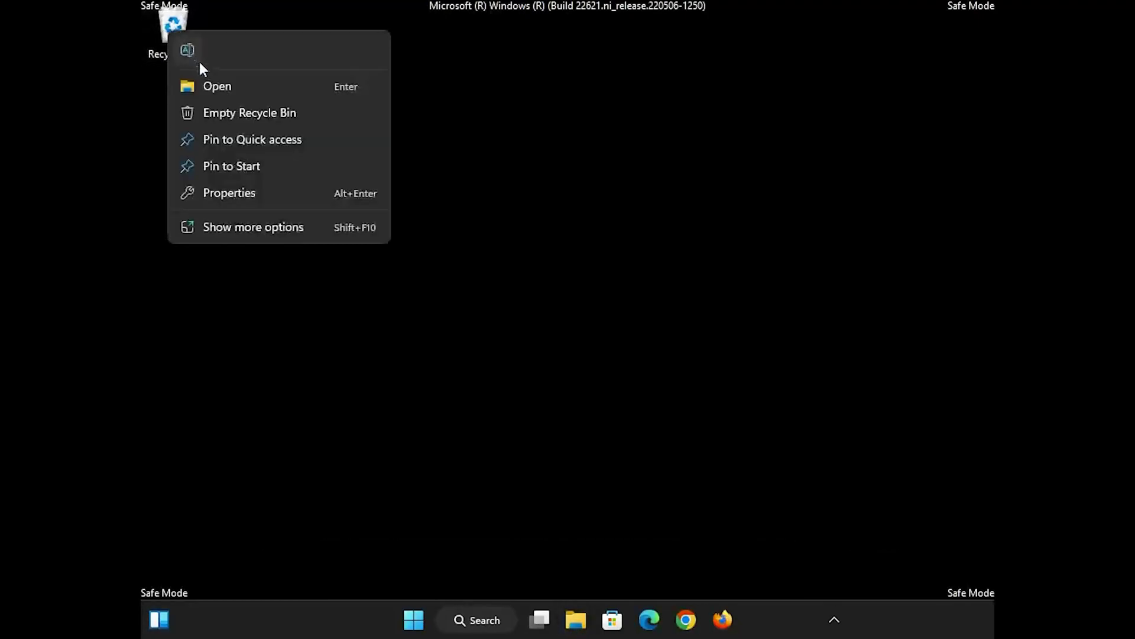
pyautogui.click(234, 119)
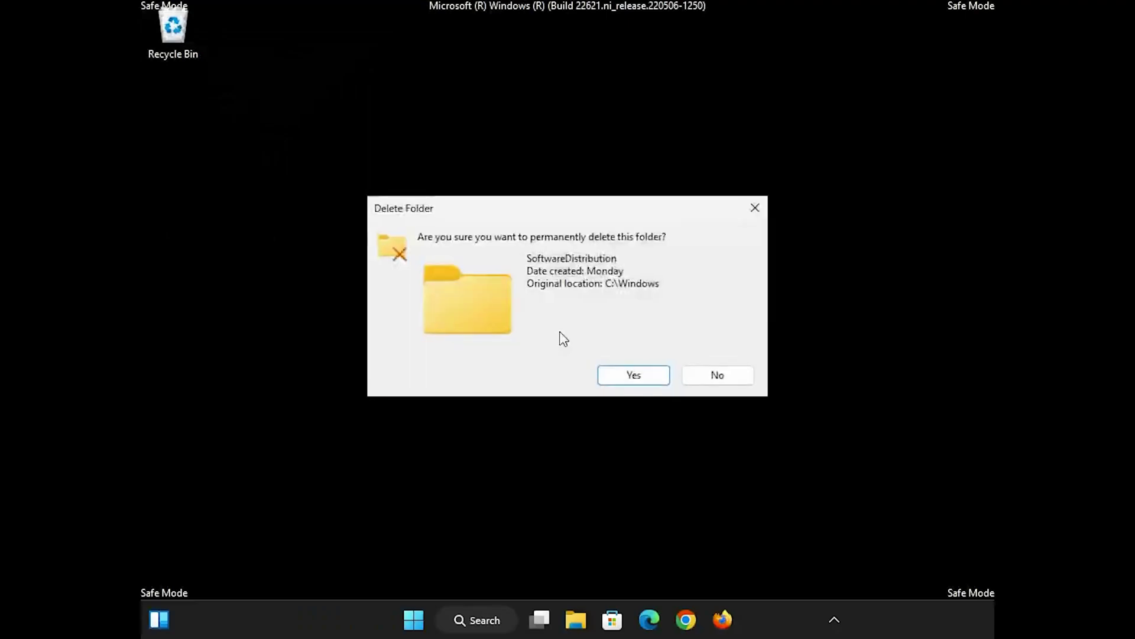
pyautogui.click(633, 375)
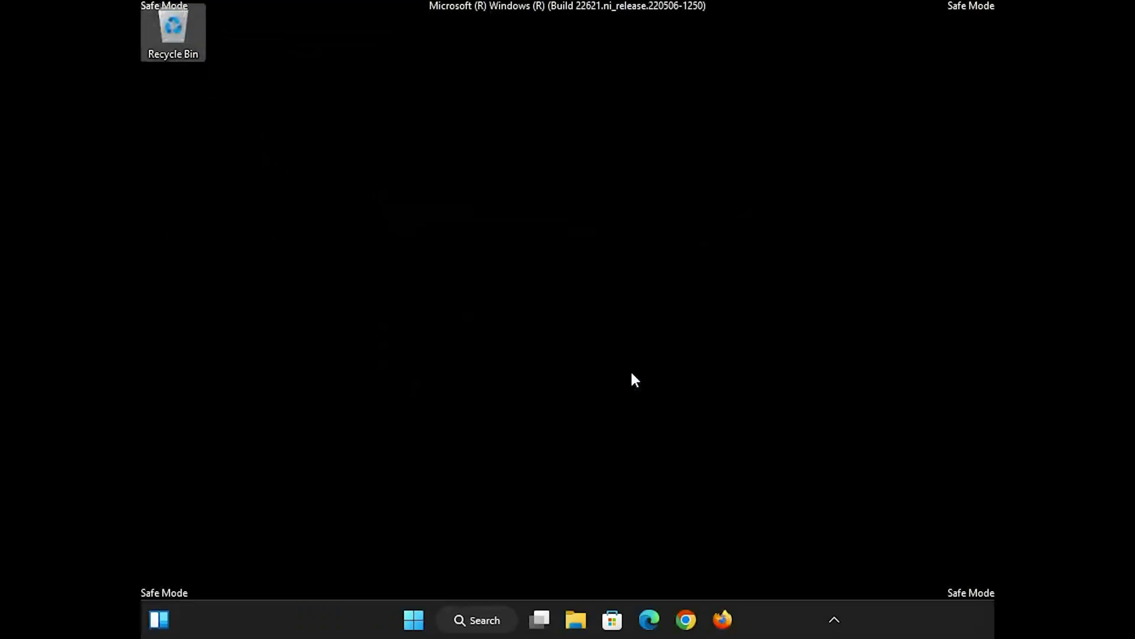
# Step: Restart the PC to leave Safe Mode and return to normal Windows
pyautogui.click(414, 621)
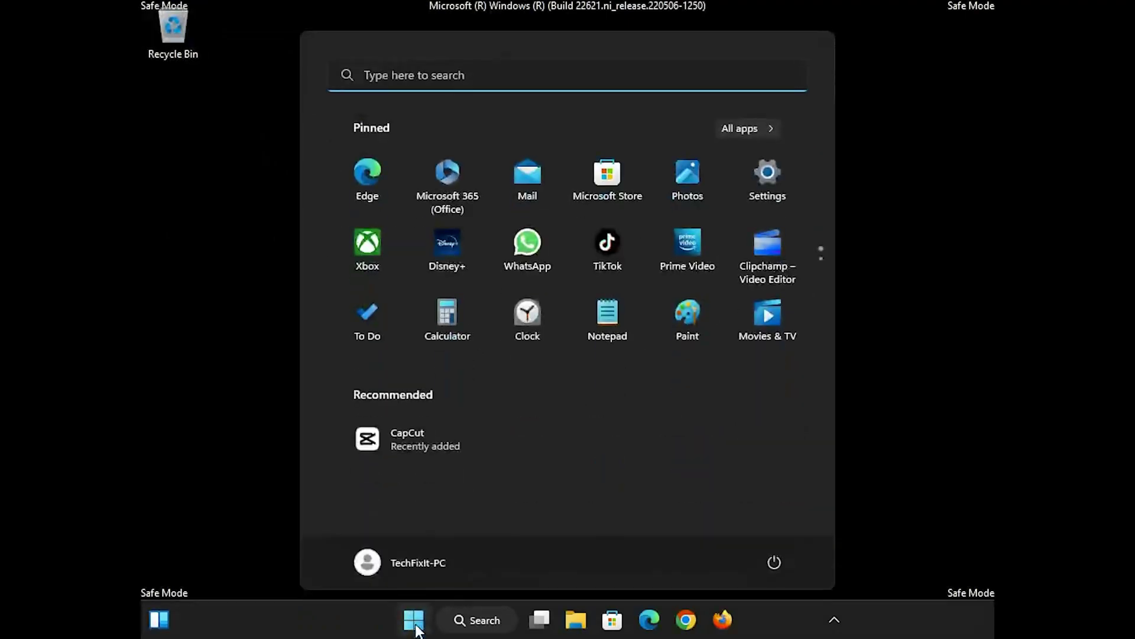
pyautogui.click(772, 563)
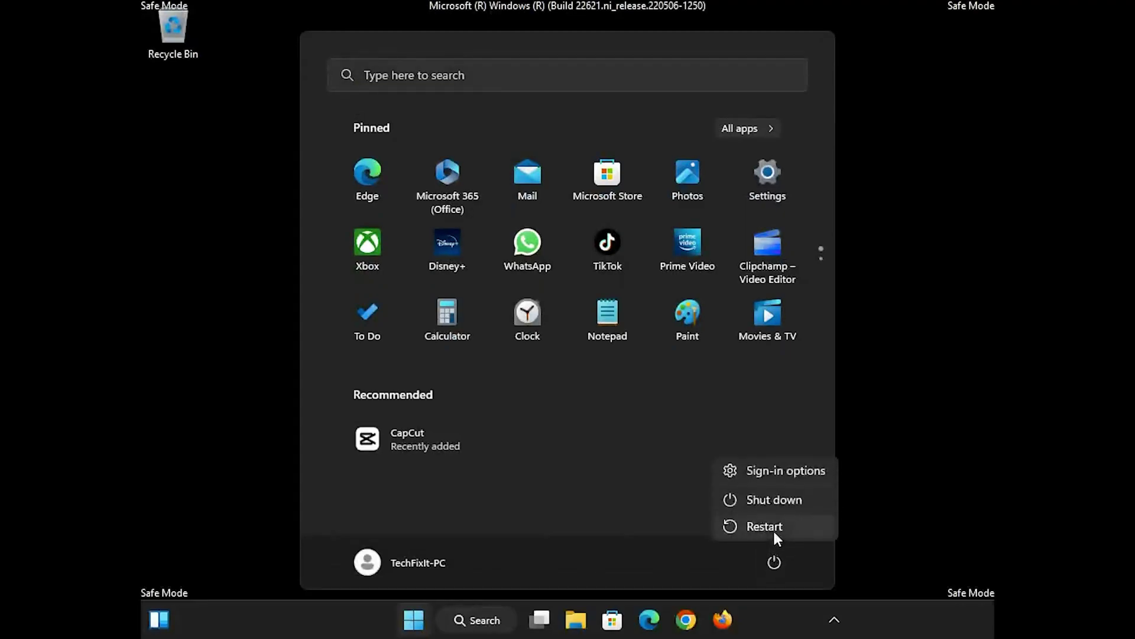
pyautogui.click(772, 527)
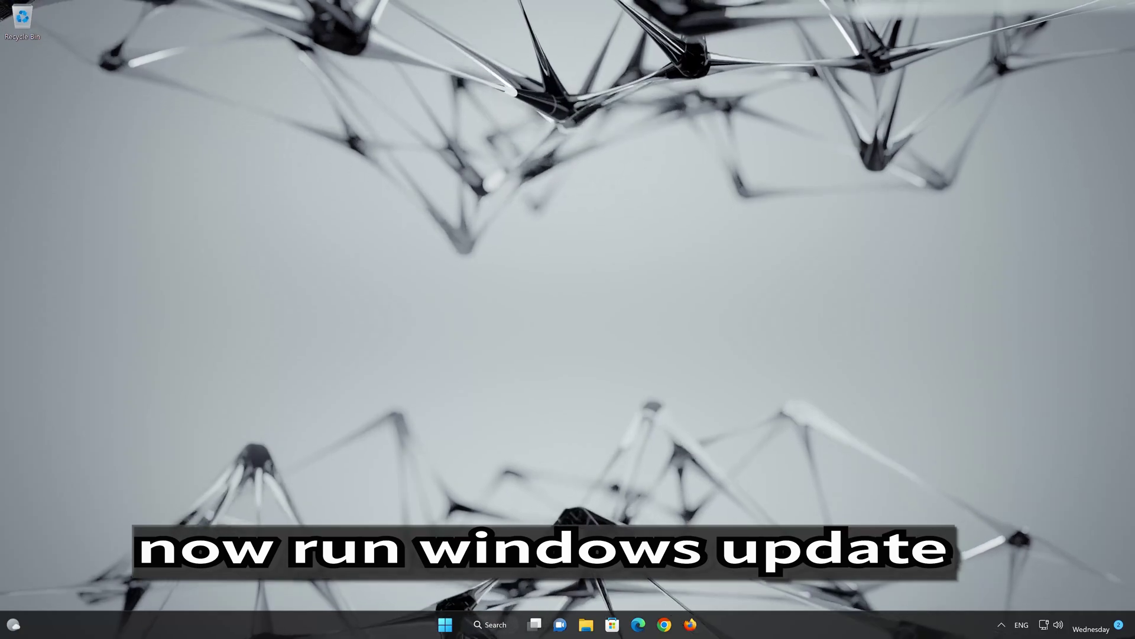
# Step: Check for updates on the Windows Update page of Settings, and close Settings
pyautogui.click(446, 625)
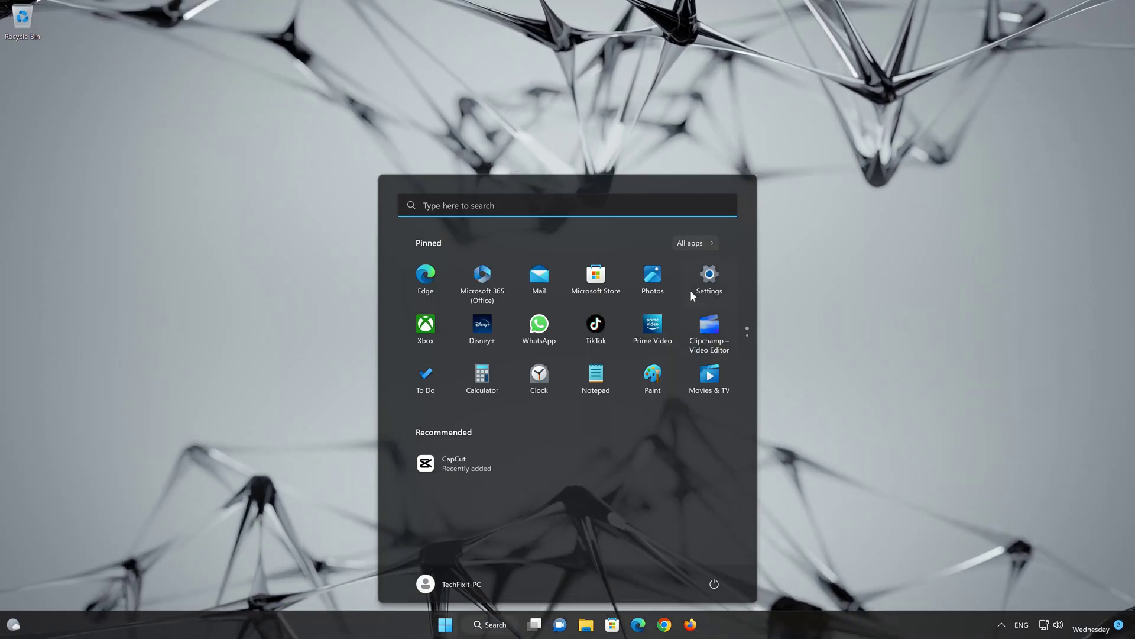
pyautogui.click(693, 282)
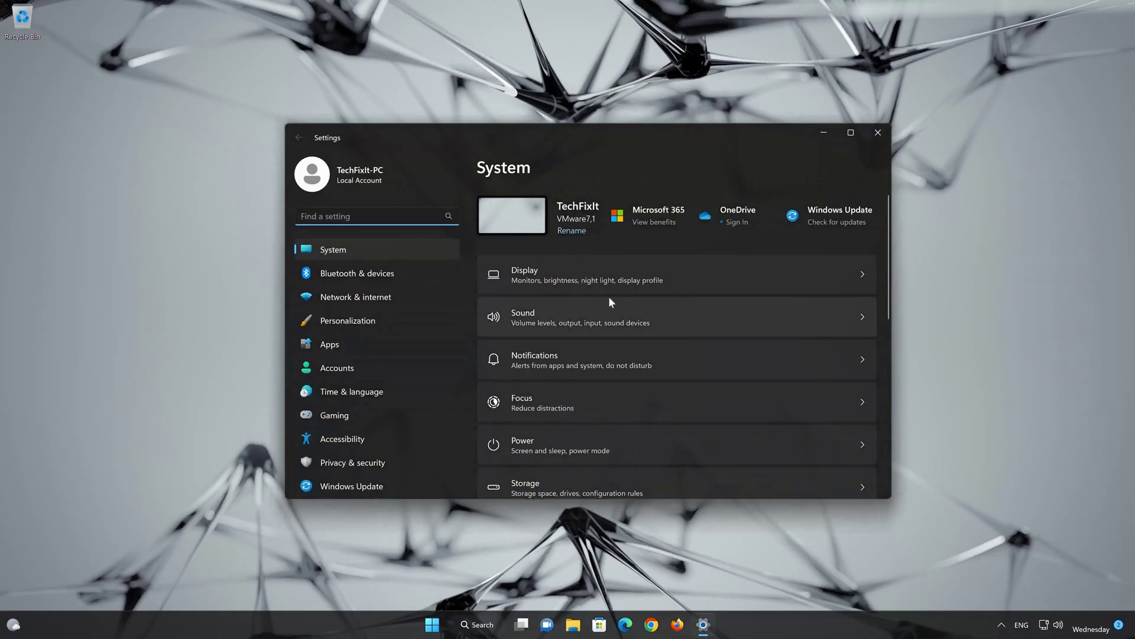
pyautogui.click(367, 486)
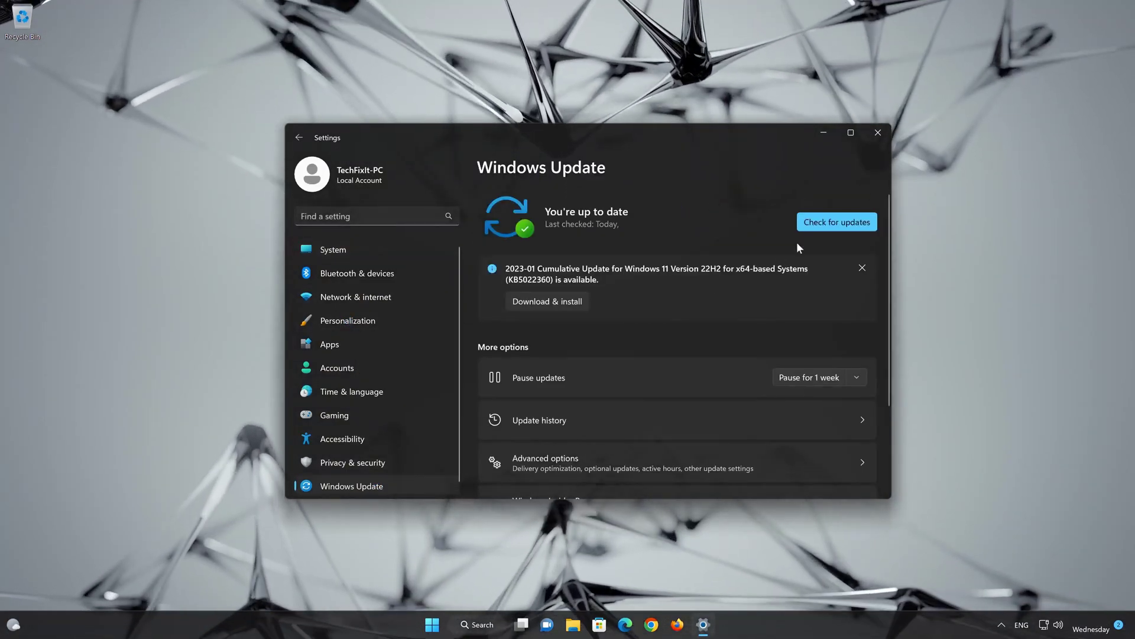
pyautogui.click(832, 219)
pyautogui.click(879, 135)
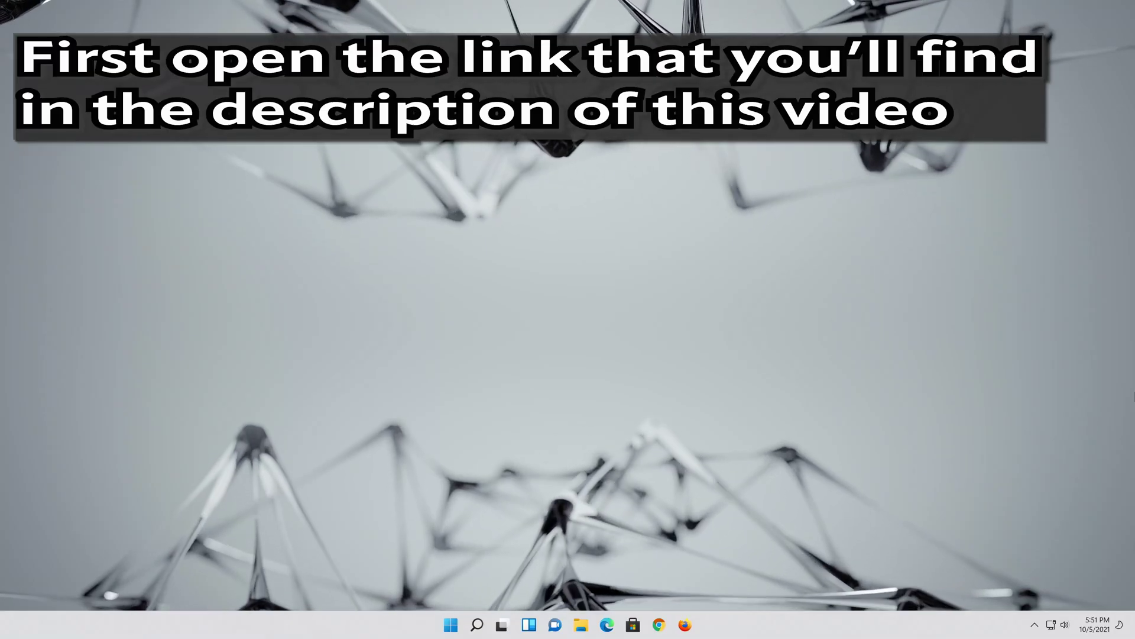
# Step: Switch to Firefox and open the copied link to Microsoft's Download Windows 11 page
pyautogui.click(685, 625)
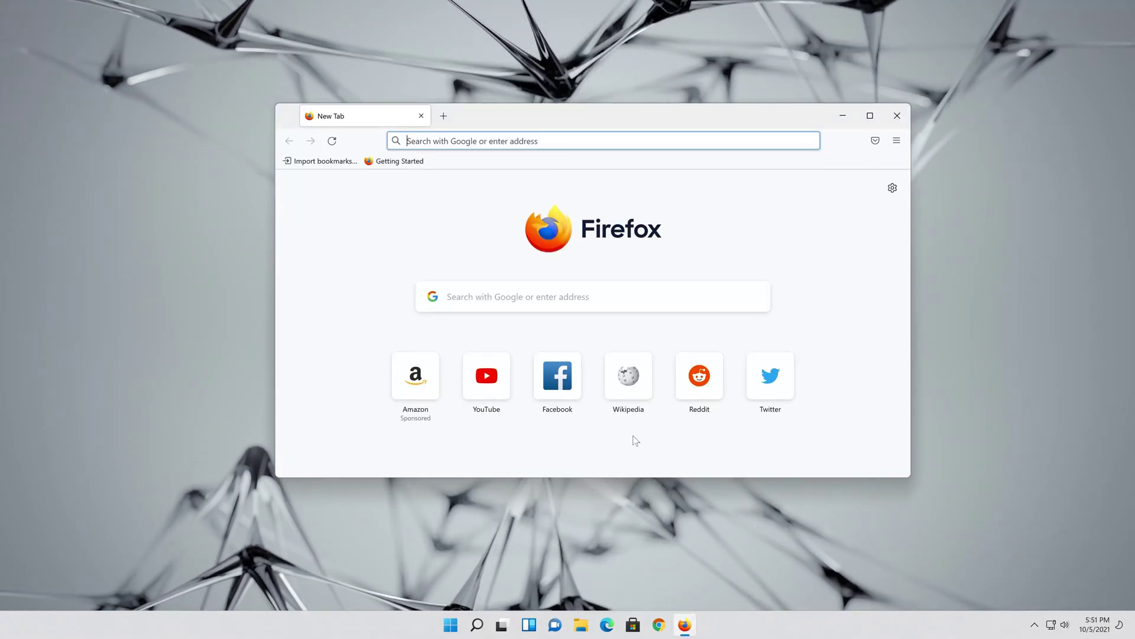
pyautogui.rightClick(555, 140)
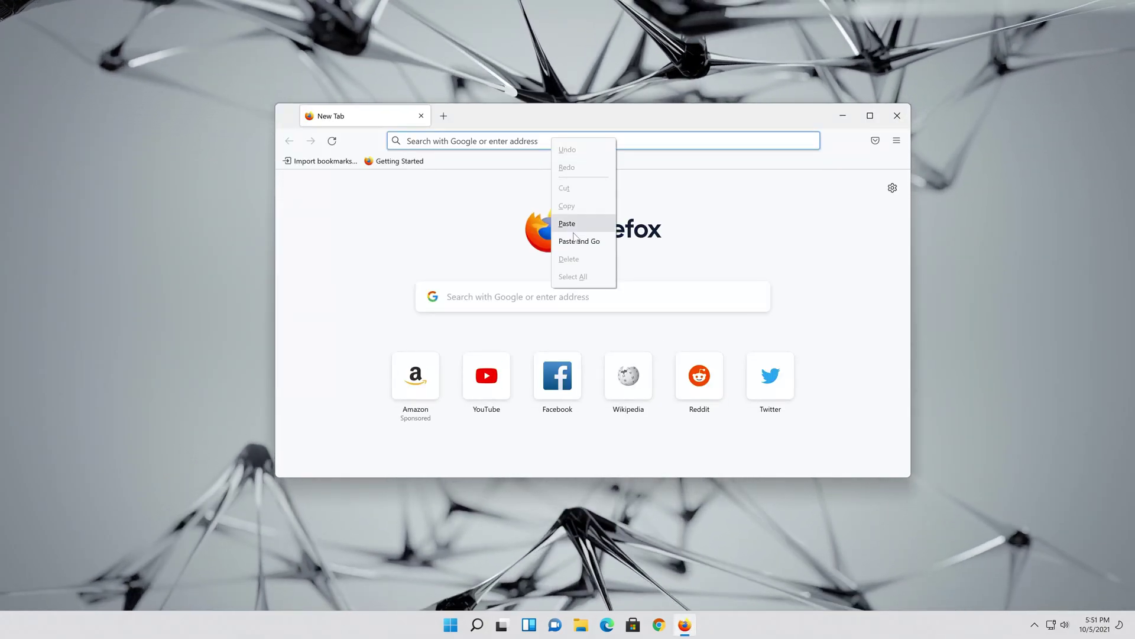
pyautogui.click(576, 239)
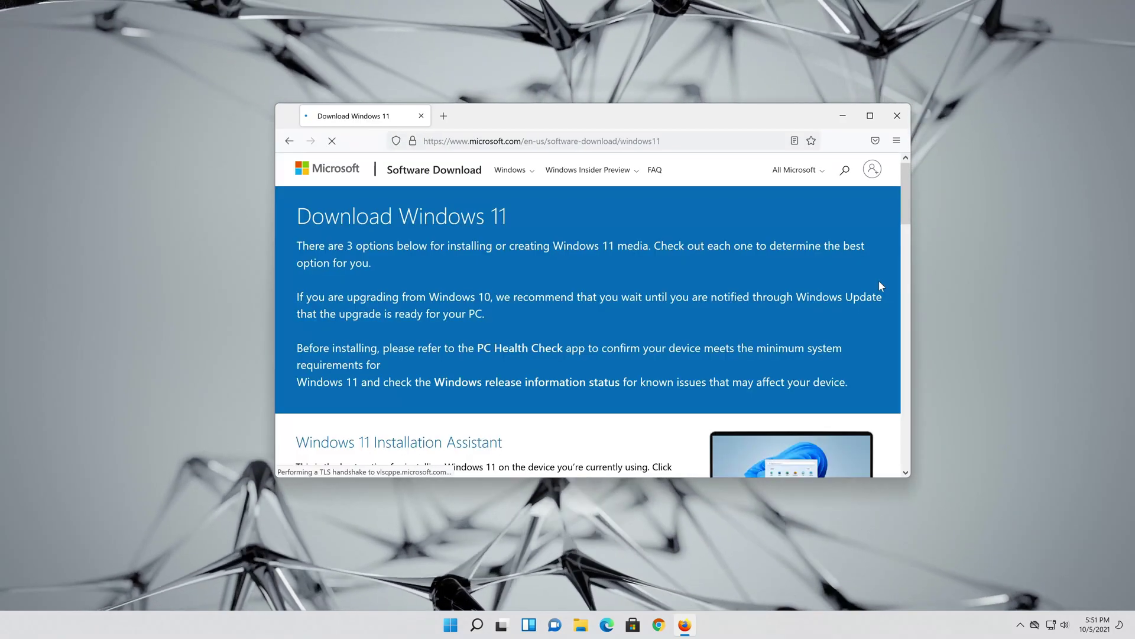
# Step: Download and save MediaCreationToolW11.exe from the Create Windows 11 Installation Media section, and close the browser
pyautogui.scroll(-5, 864, 294)
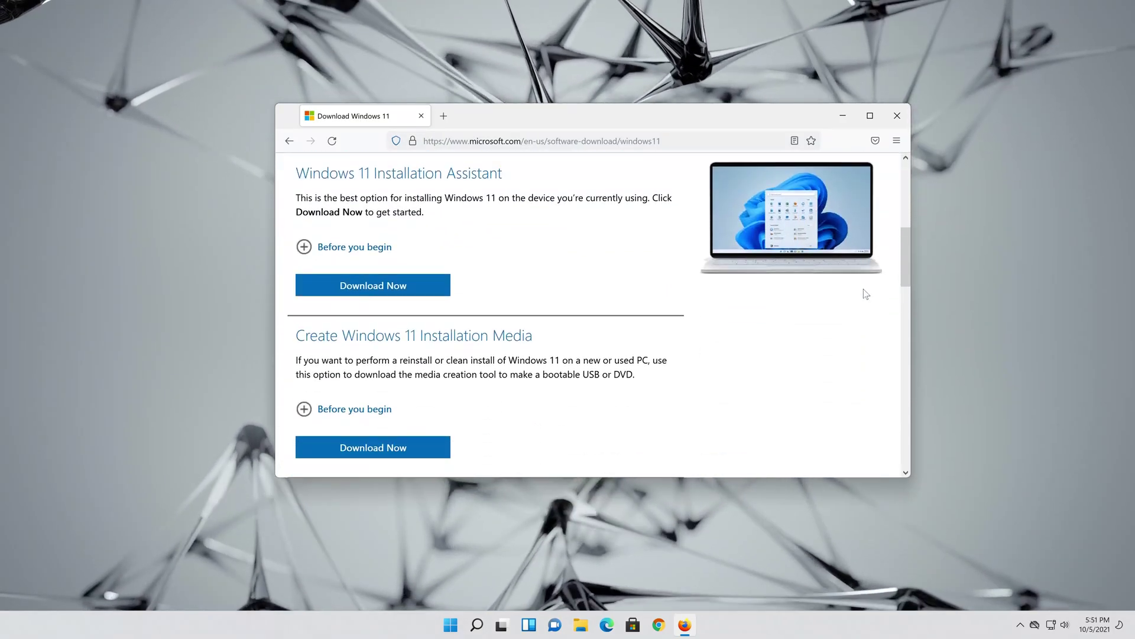
pyautogui.scroll(1, 865, 294)
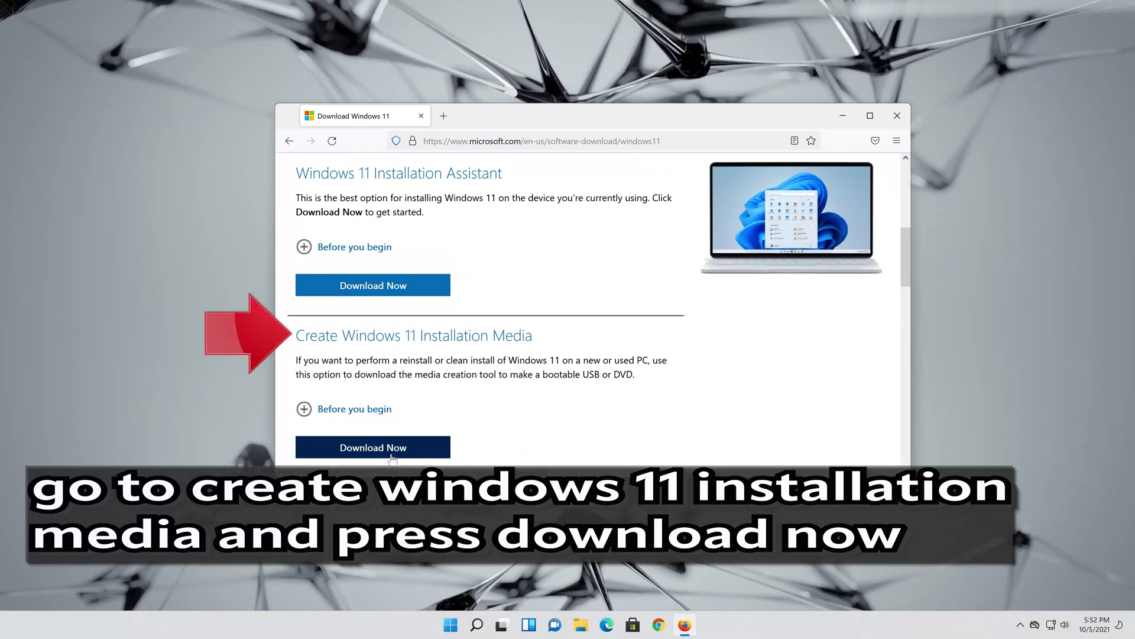
pyautogui.click(391, 453)
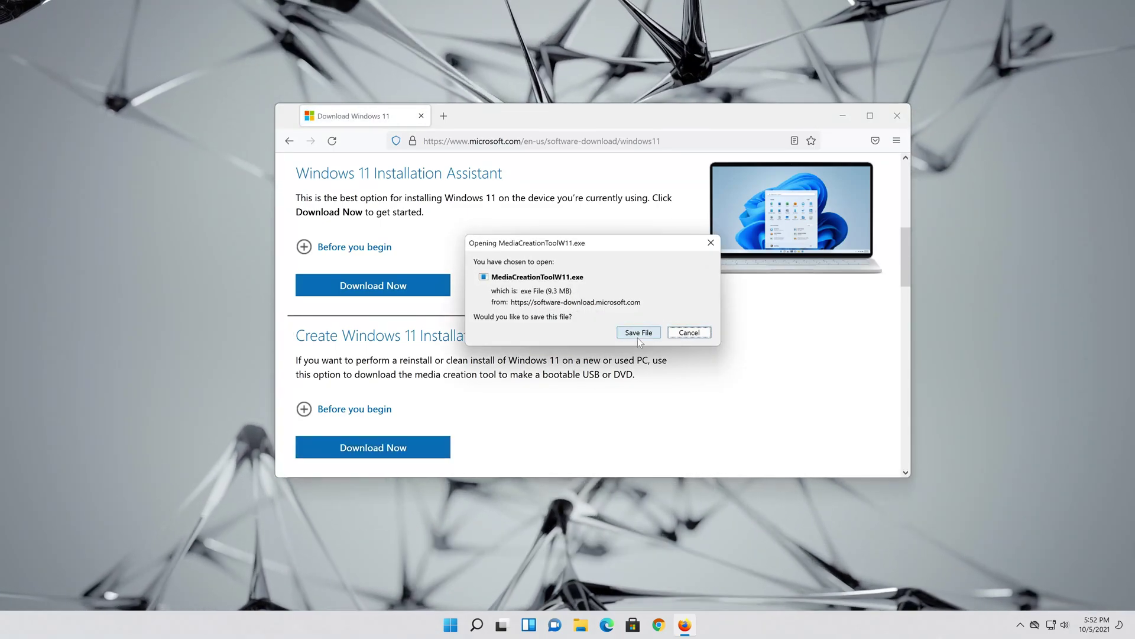
pyautogui.click(638, 336)
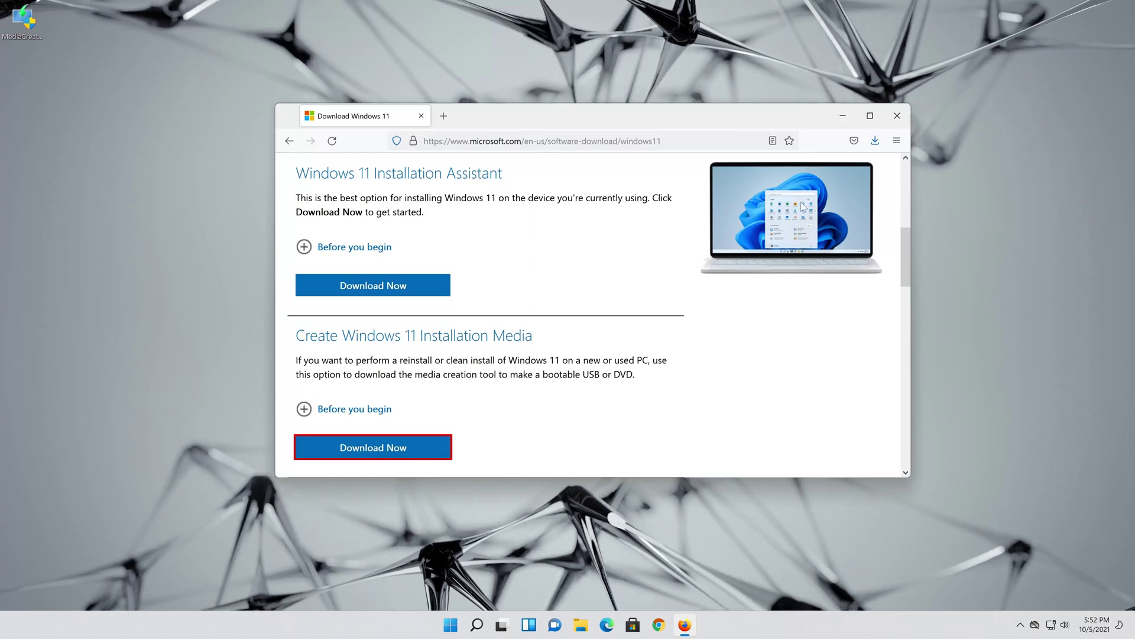
pyautogui.click(896, 117)
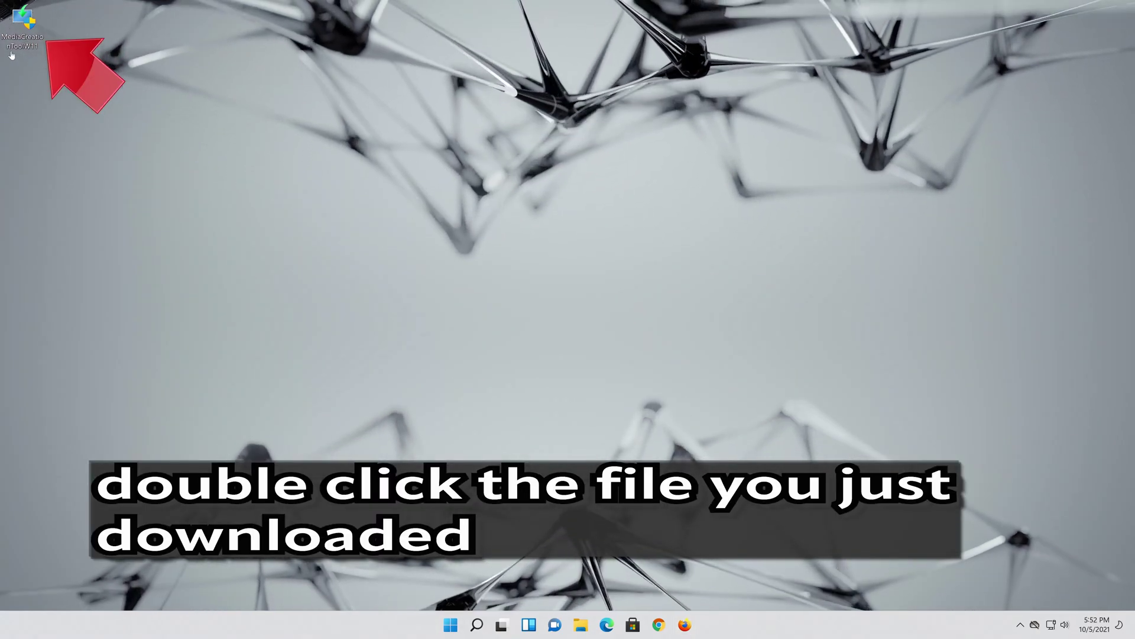
# Step: Run the downloaded Media Creation Tool from the desktop with administrator permission and accept its license terms
pyautogui.doubleClick(29, 30)
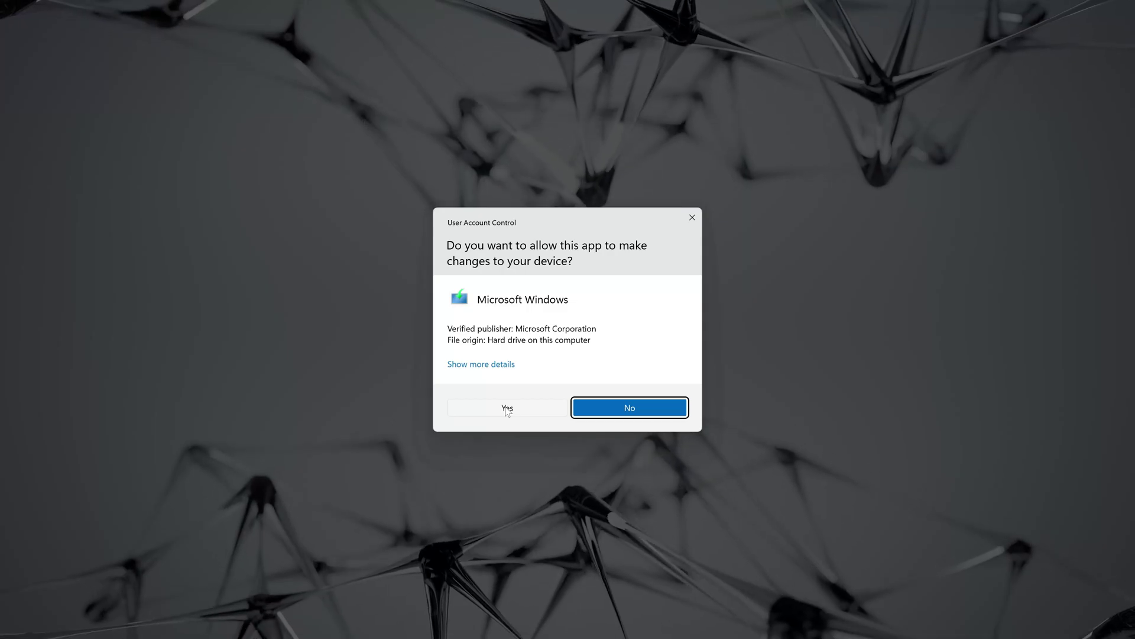
pyautogui.click(505, 407)
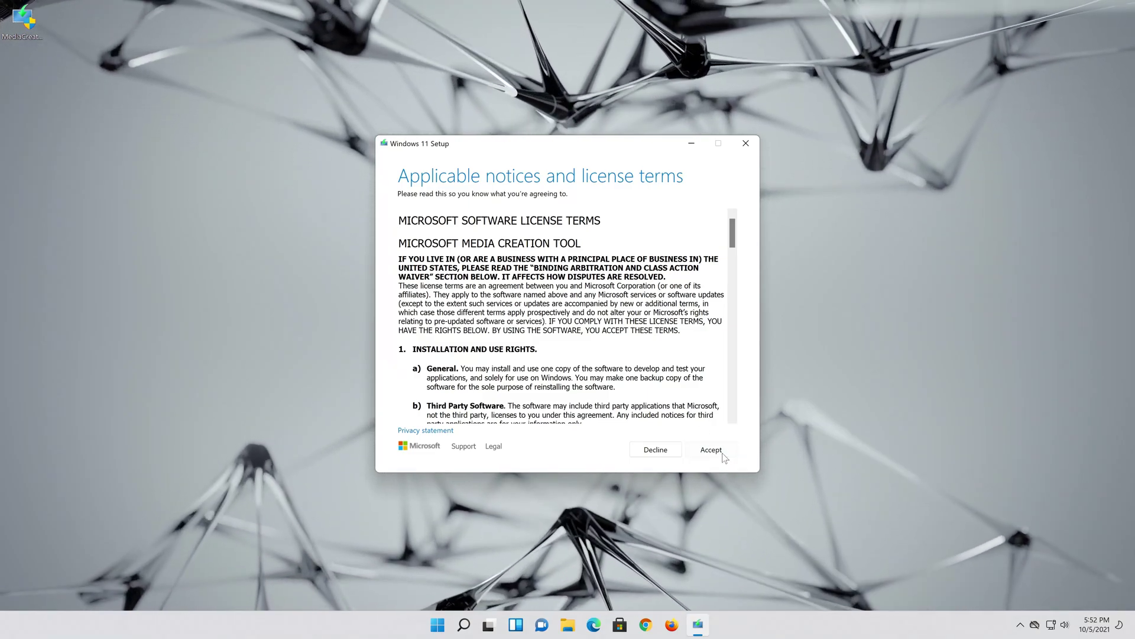
pyautogui.click(722, 455)
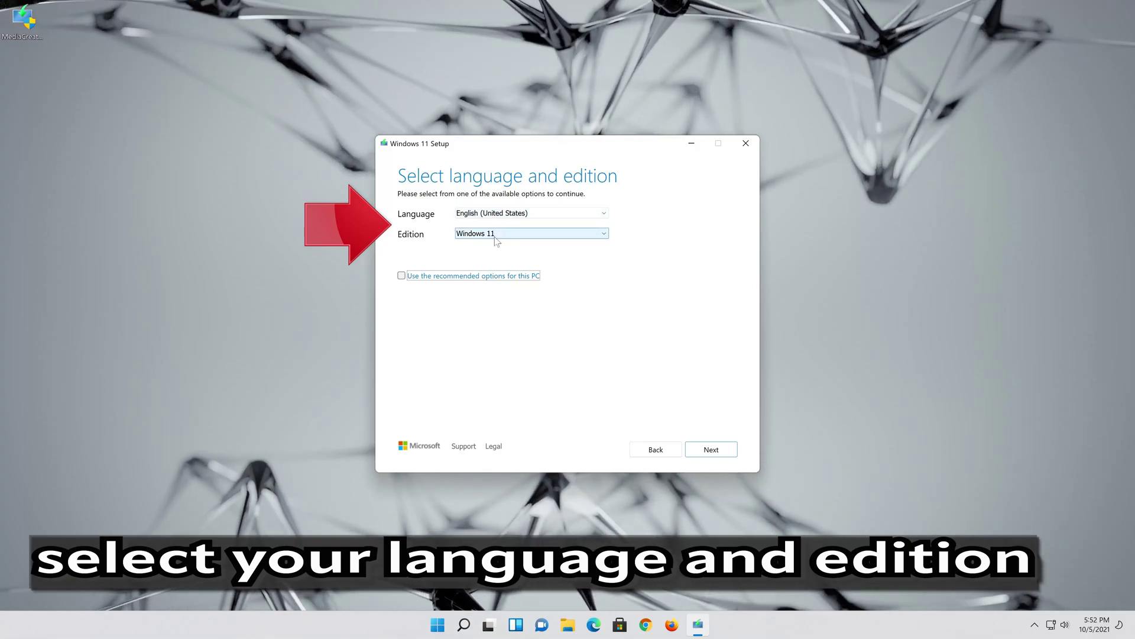
# Step: Use the recommended language and edition options for this PC and choose ISO file as the media
pyautogui.click(402, 275)
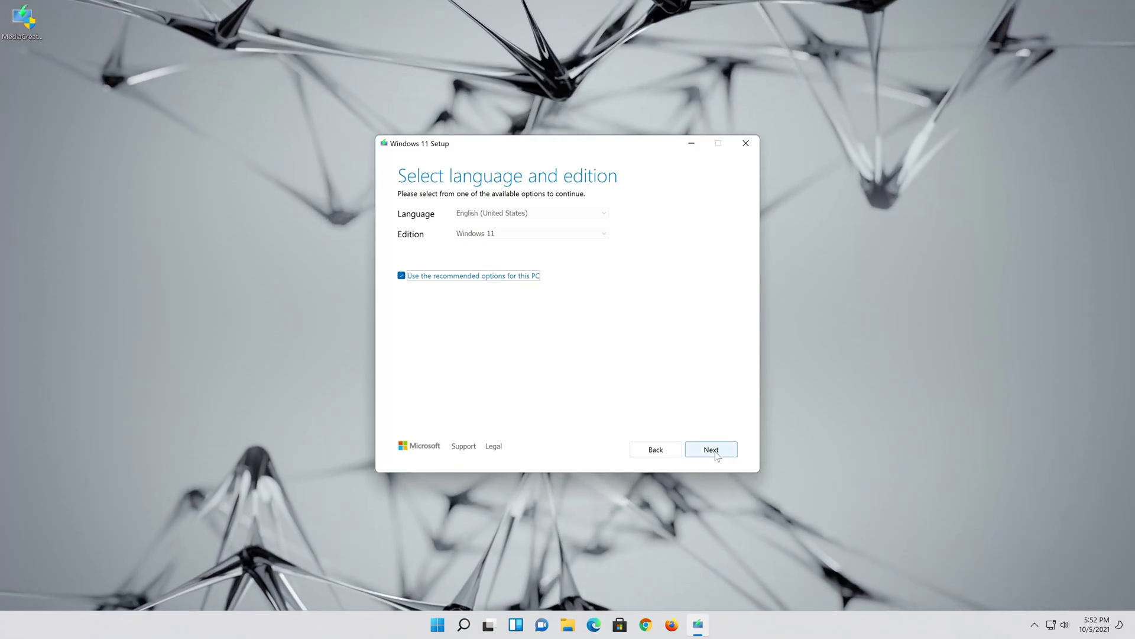
pyautogui.click(716, 454)
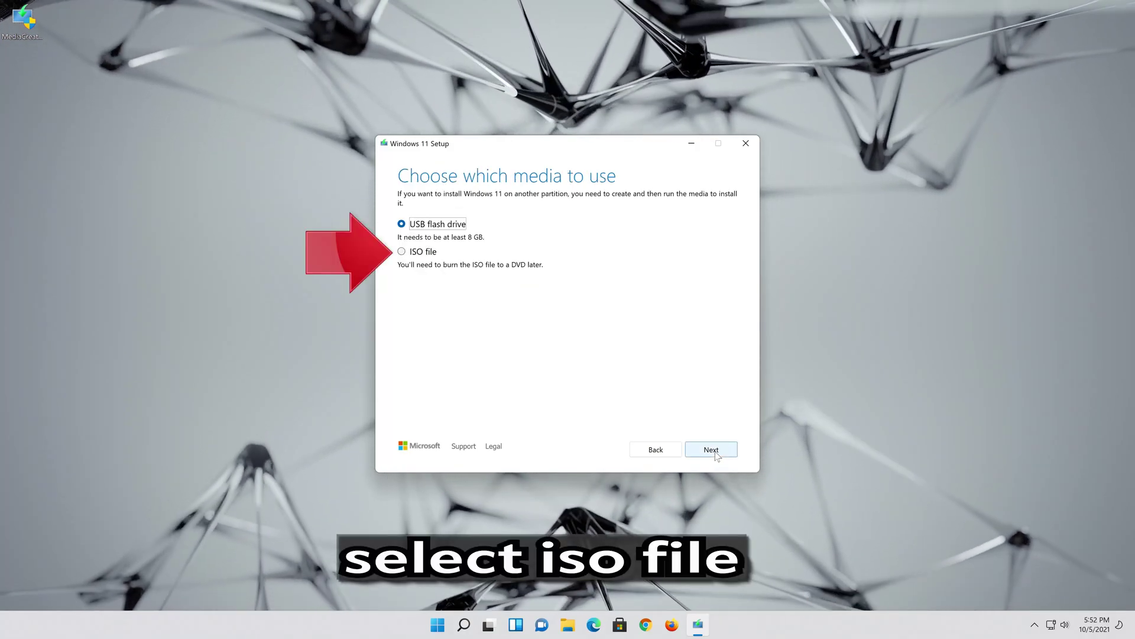
pyautogui.click(402, 253)
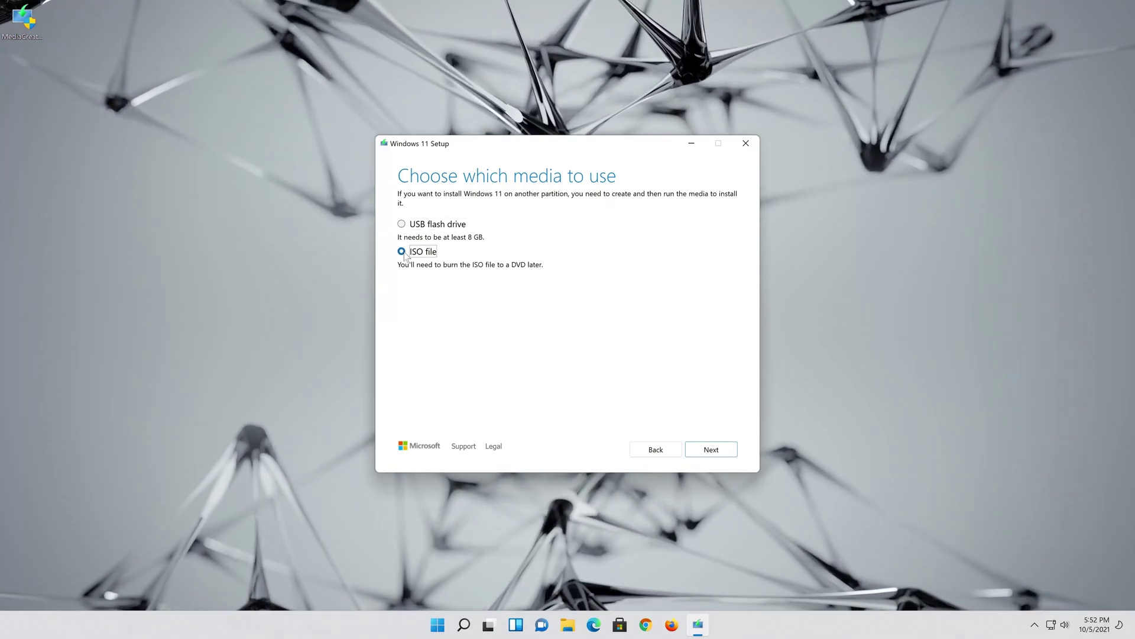
pyautogui.click(718, 450)
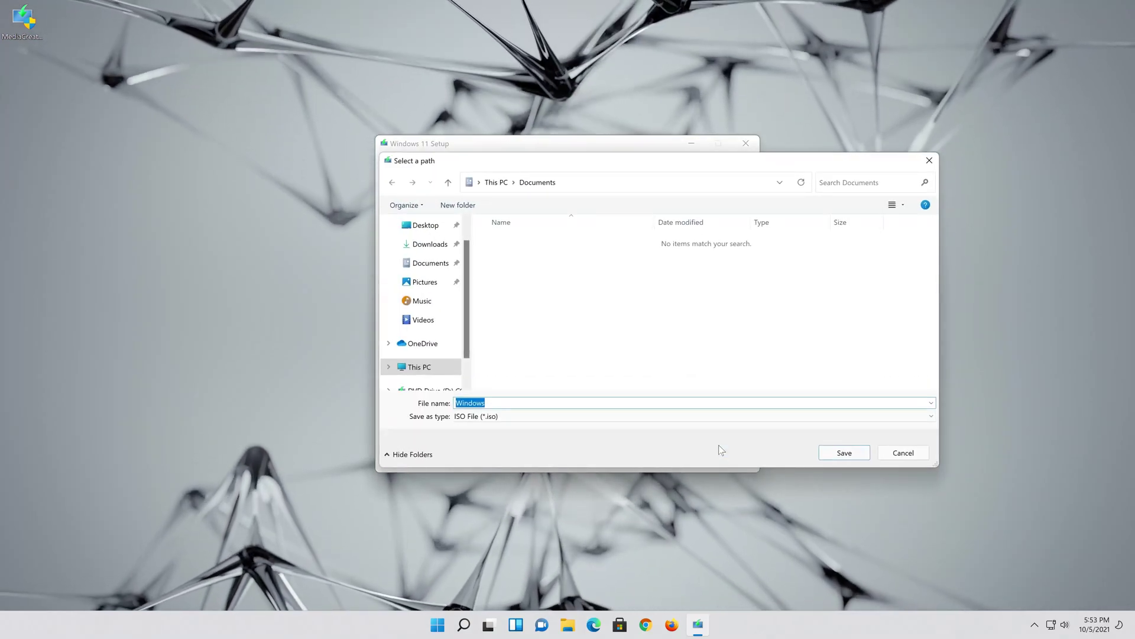
# Step: Save the ISO file to the Desktop as "Windows 11" and finish the media creation
pyautogui.click(437, 227)
pyautogui.doubleClick(470, 403)
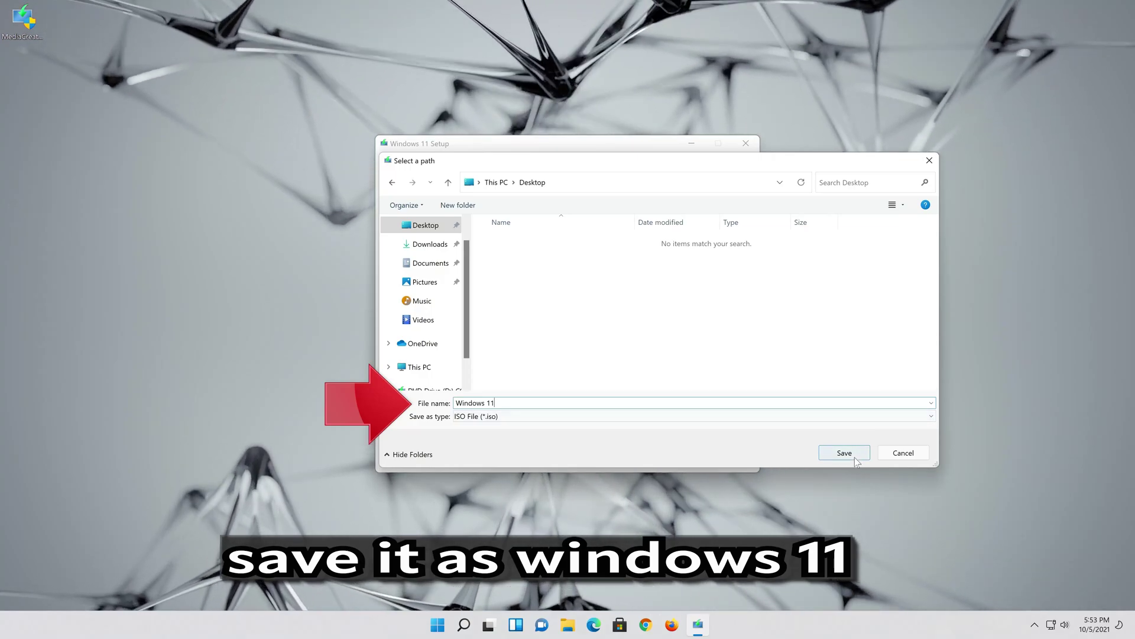
pyautogui.click(854, 457)
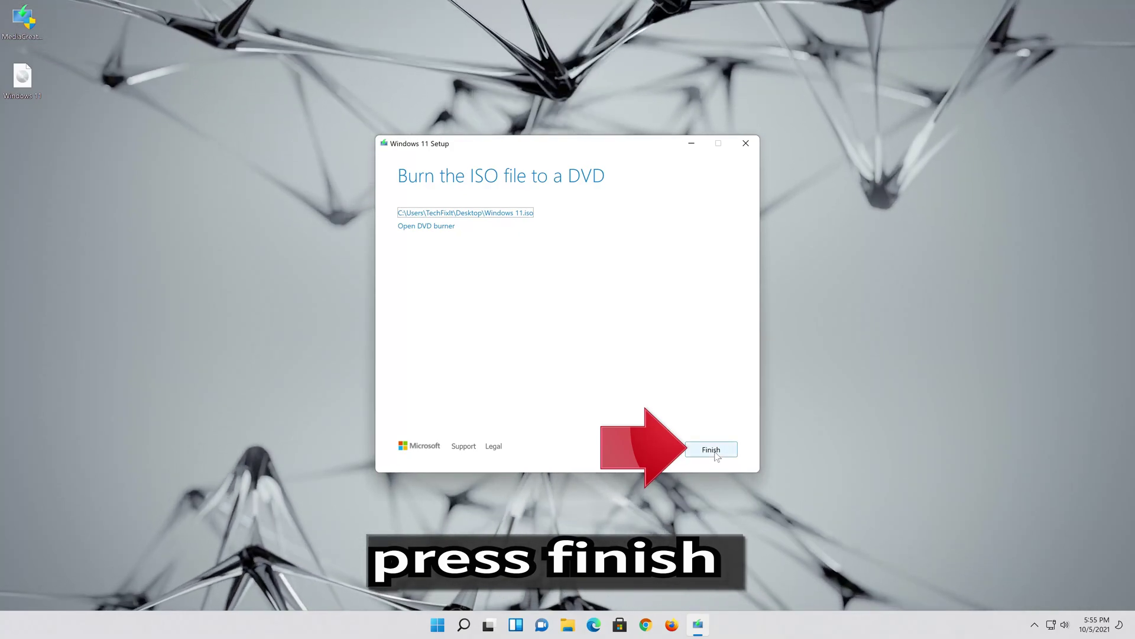
pyautogui.click(714, 452)
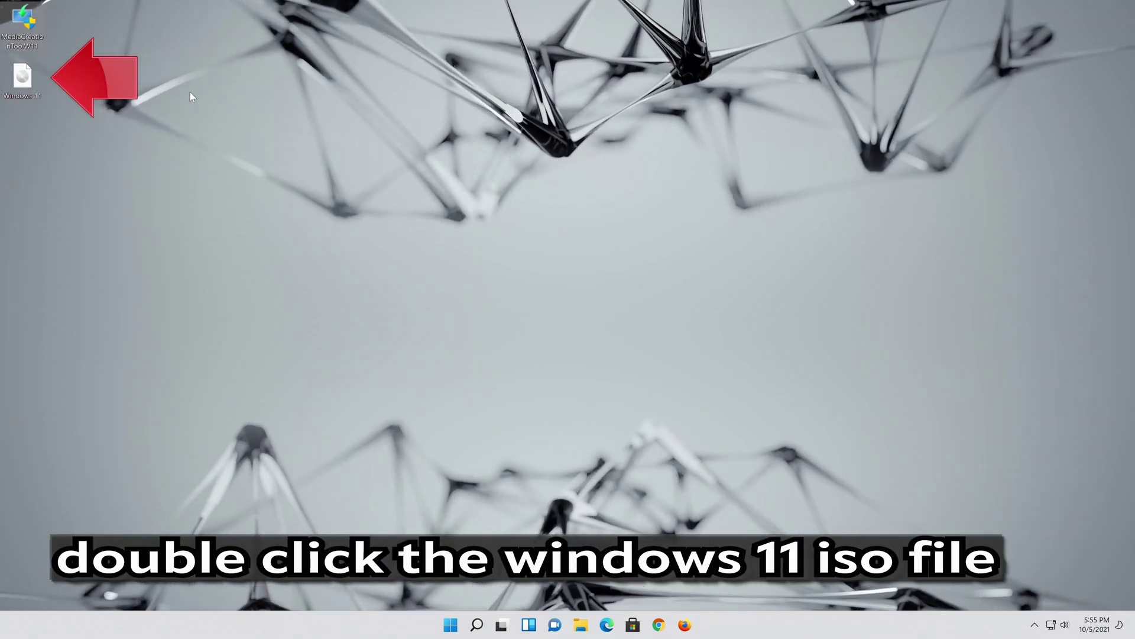
# Step: Mount the Windows 11 ISO from the desktop, launch its setup application with administrator permission, and close File Explorer
pyautogui.doubleClick(27, 84)
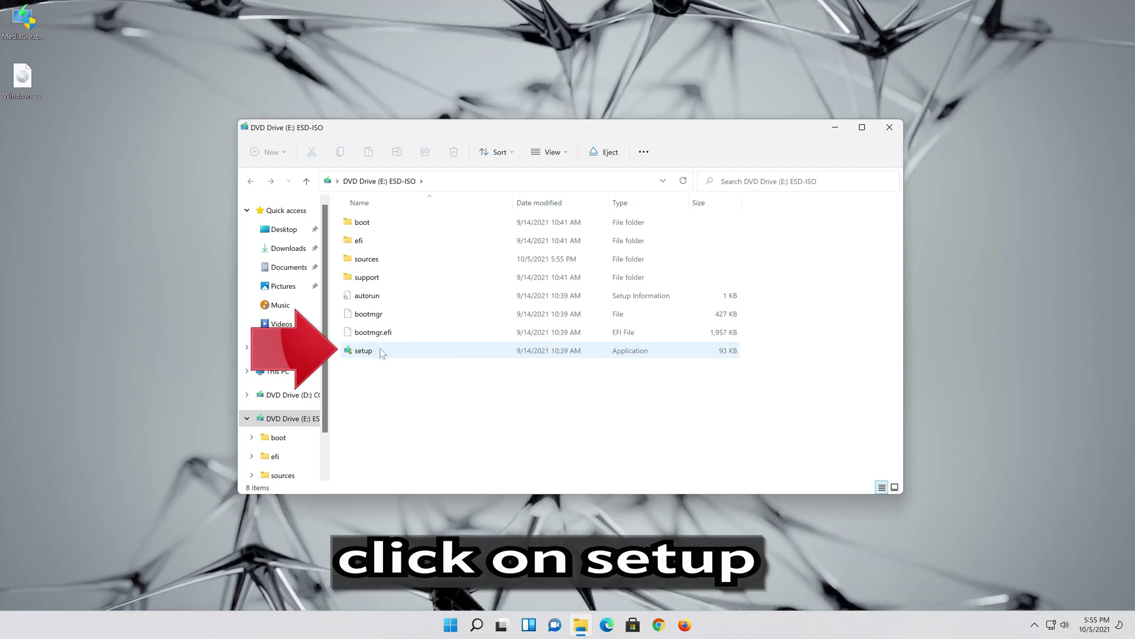
pyautogui.click(396, 348)
pyautogui.doubleClick(396, 349)
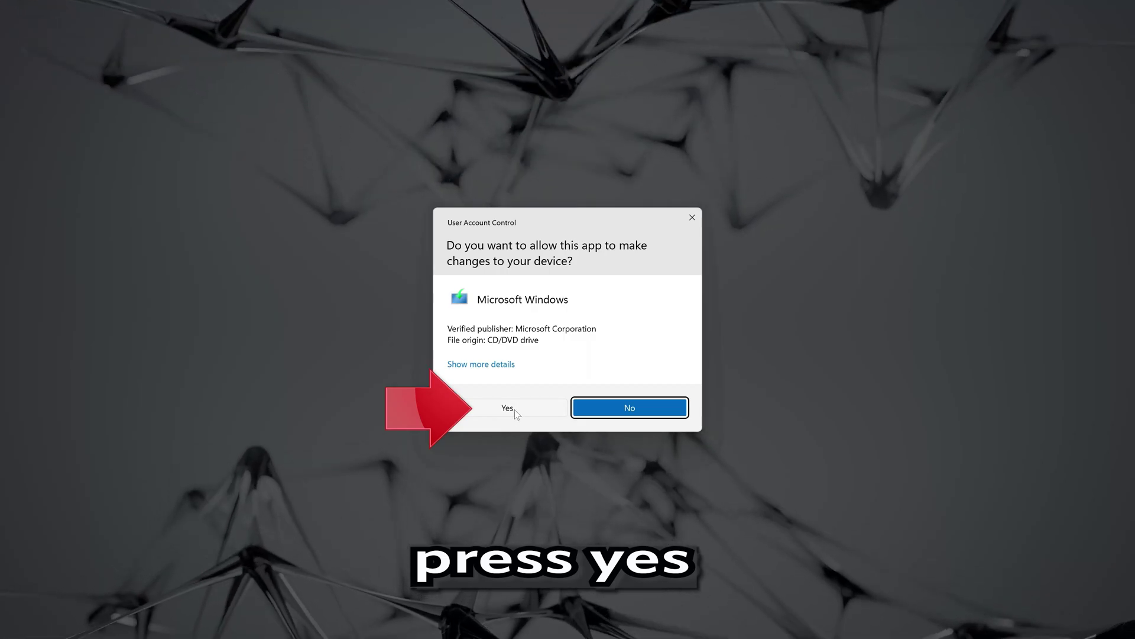
pyautogui.click(508, 408)
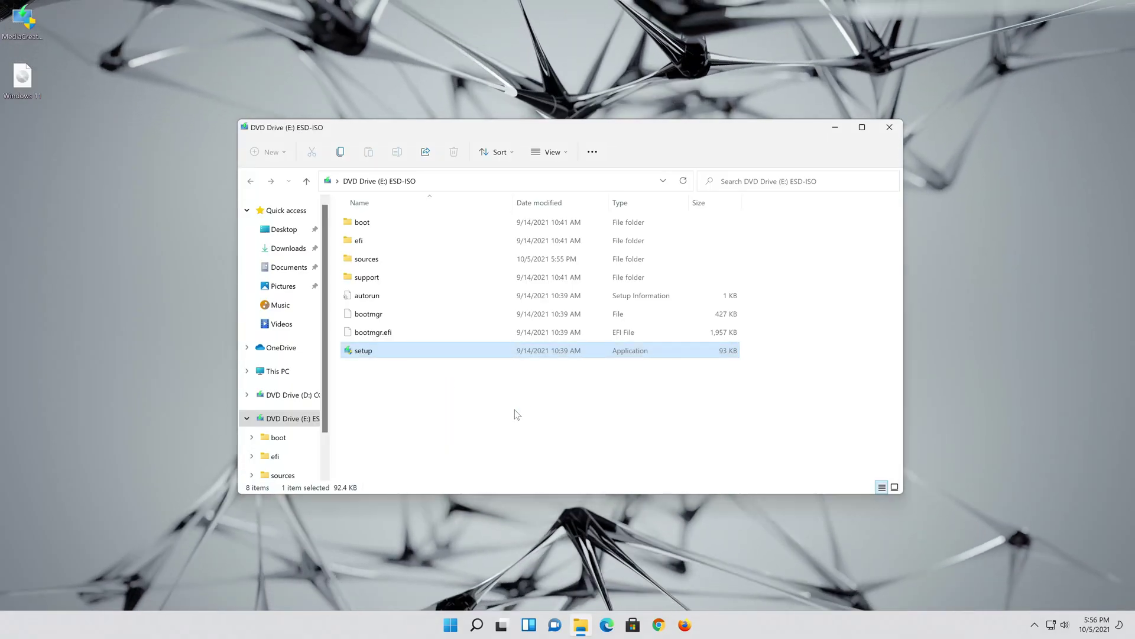
pyautogui.click(888, 127)
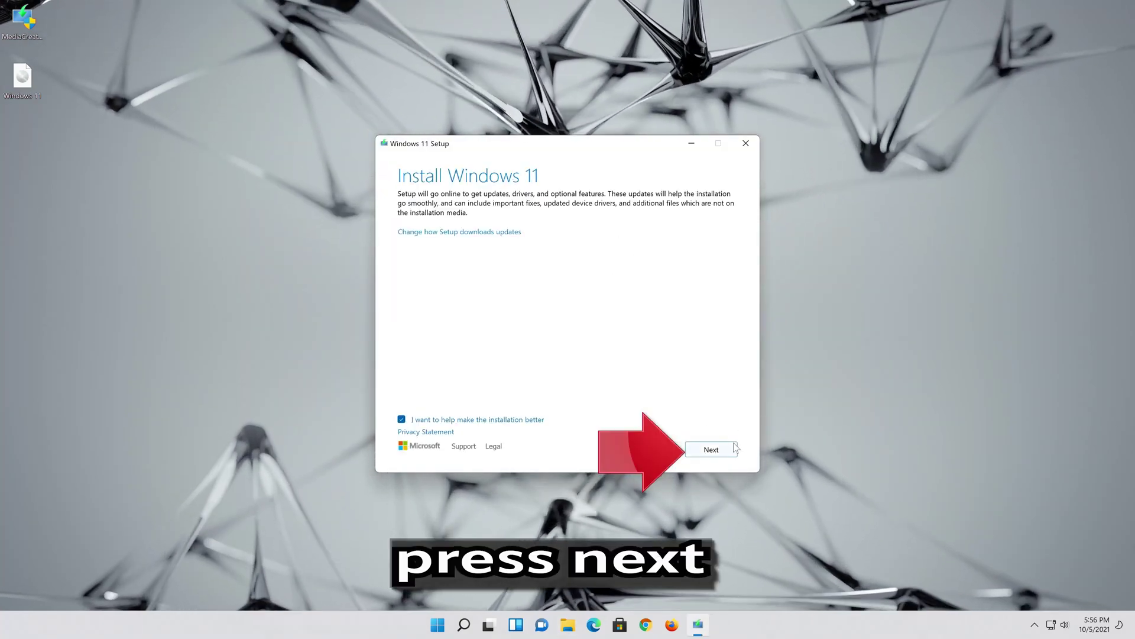
# Step: Accept the Windows 11 Setup license terms and start installing Windows 11 Pro, keeping personal files and apps
pyautogui.click(721, 453)
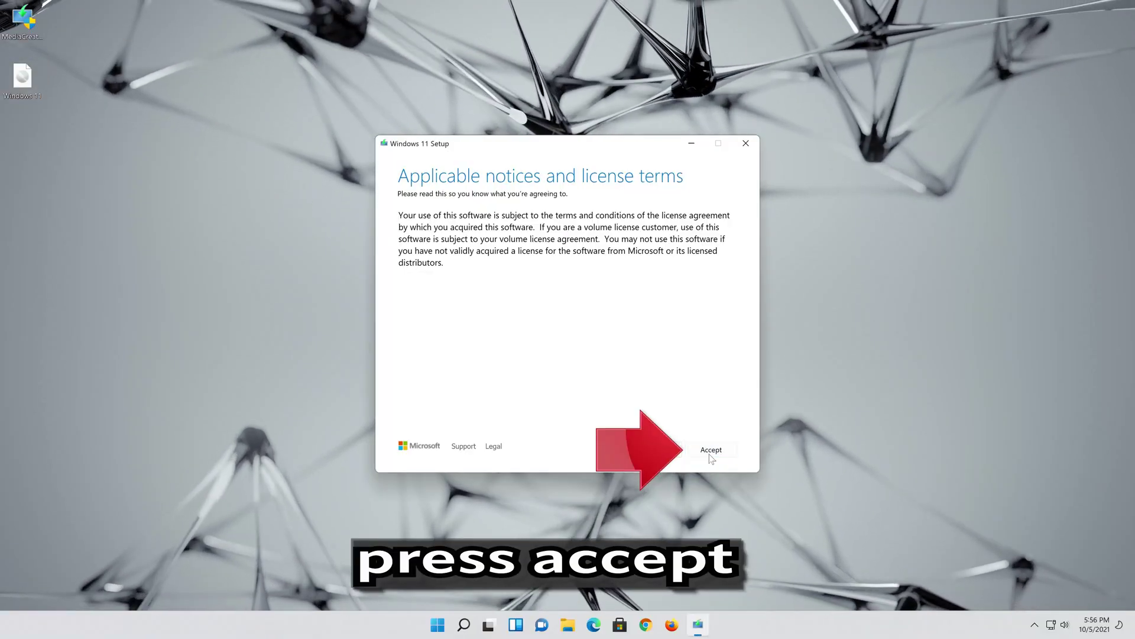
pyautogui.click(711, 451)
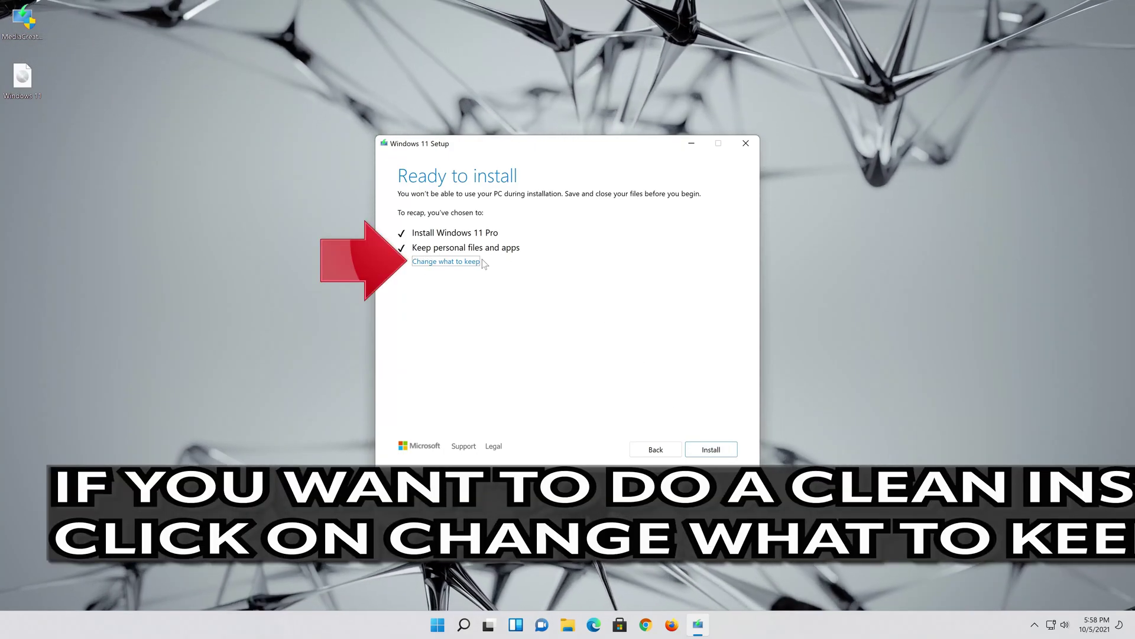
pyautogui.click(464, 262)
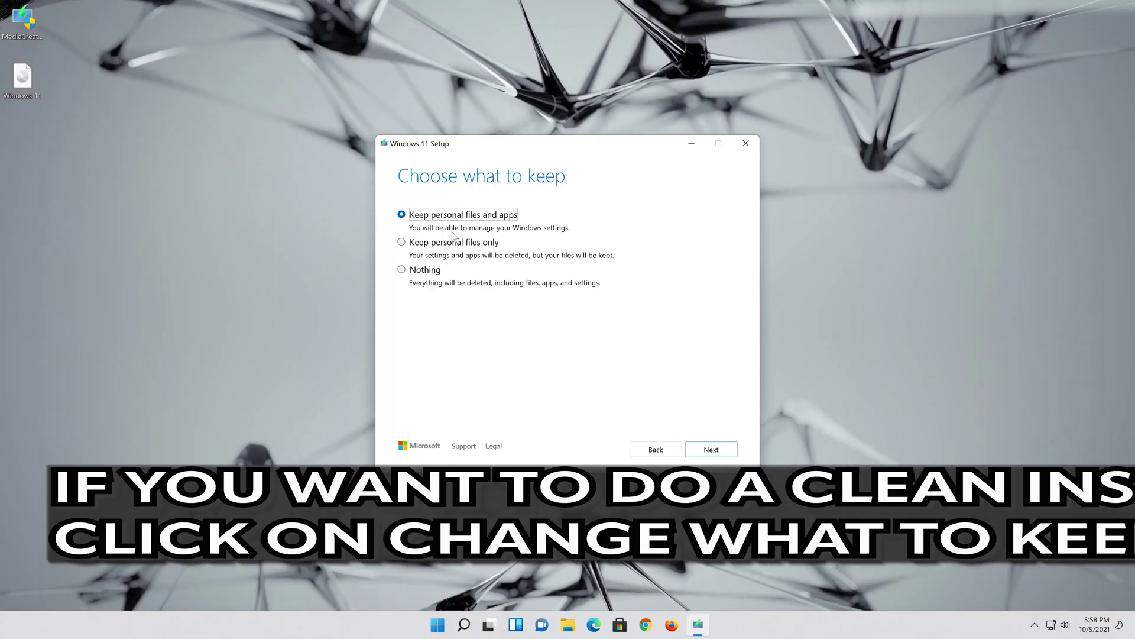
pyautogui.click(712, 450)
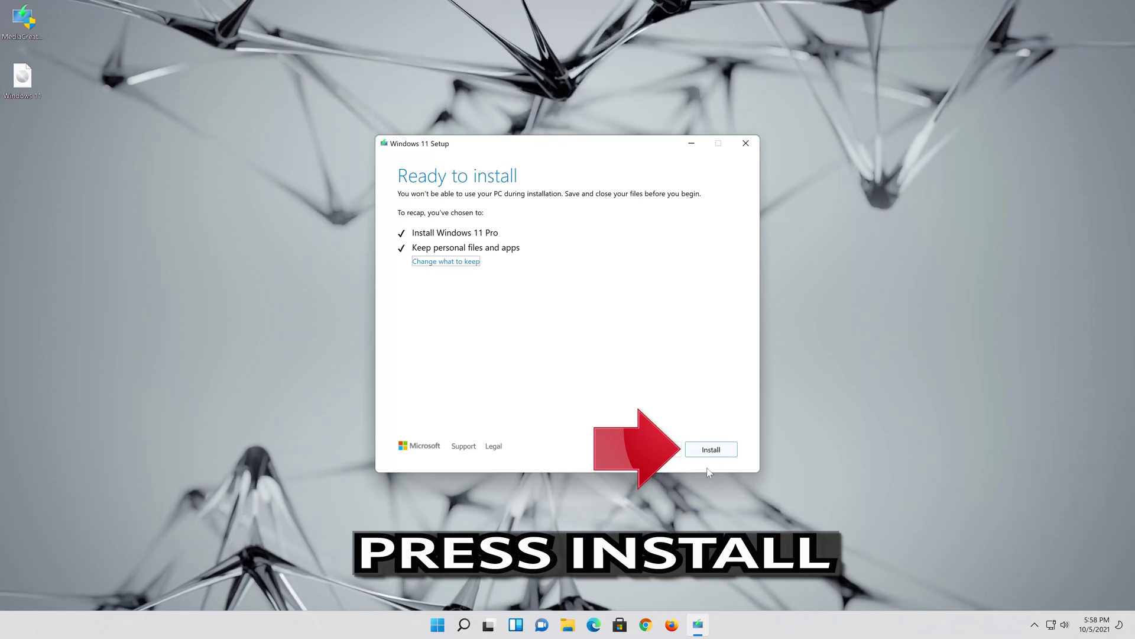
pyautogui.click(712, 450)
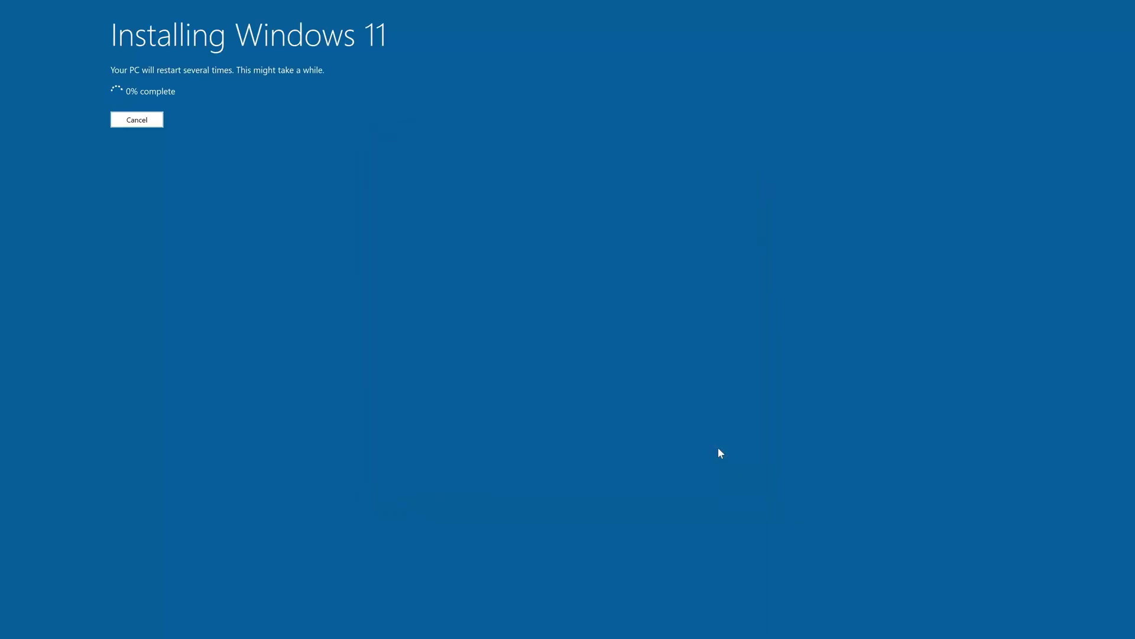